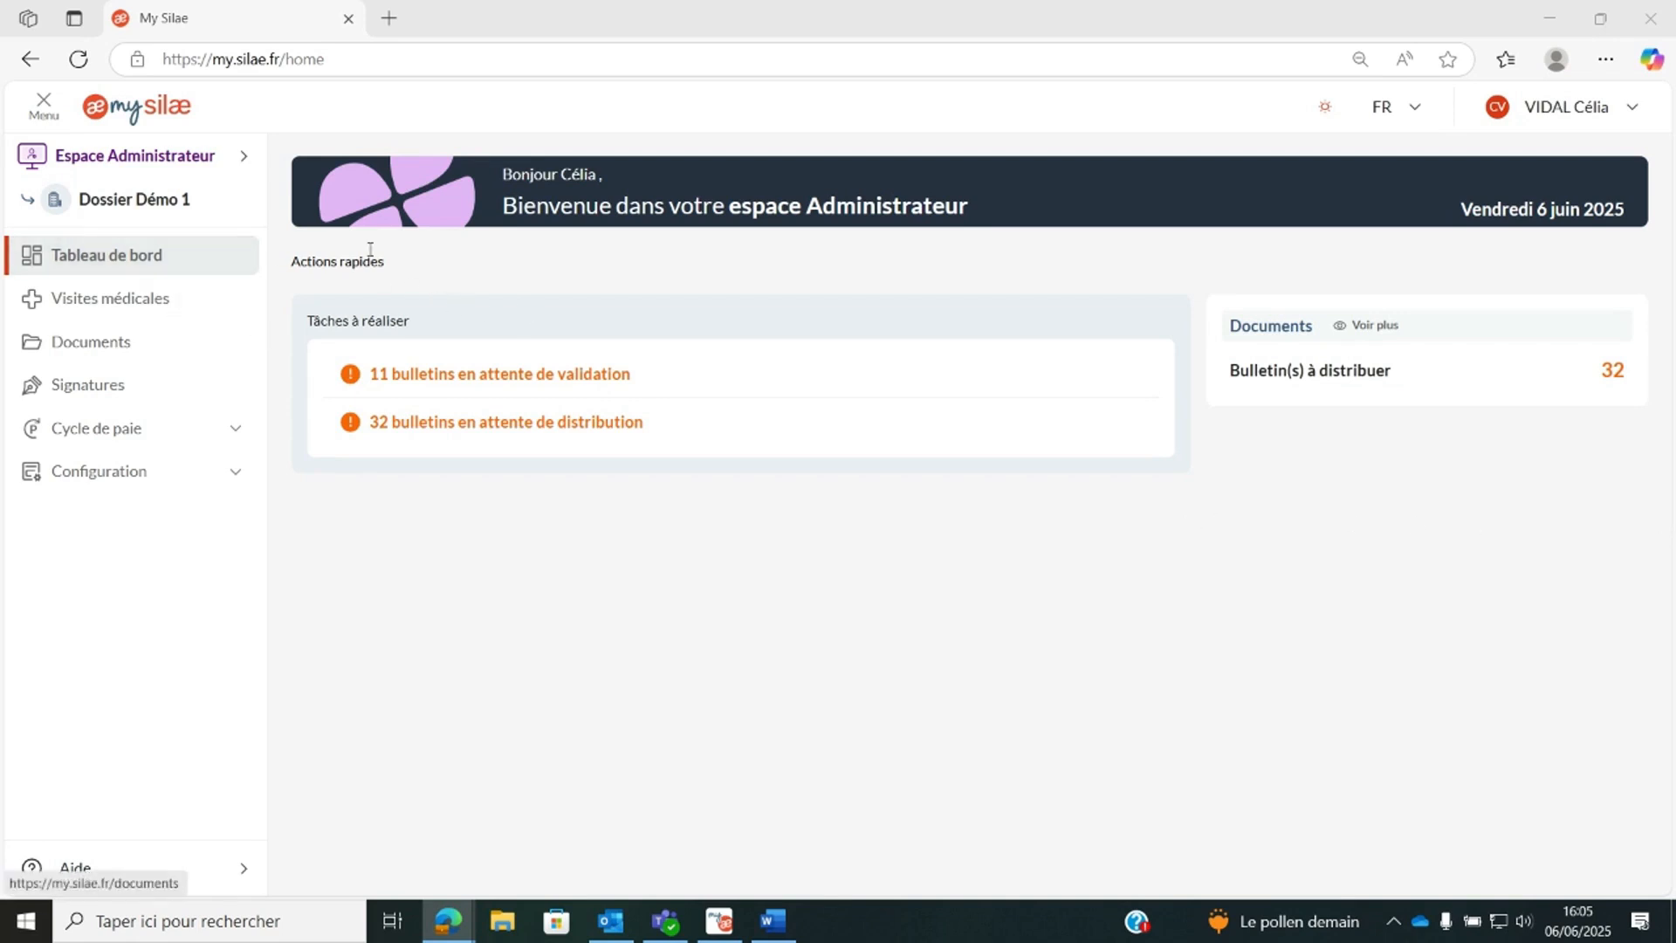
Open the medical visits list and start a new visit for the first employee who has none recorded.
{"action": "left_click", "coordinate": [87, 299]}
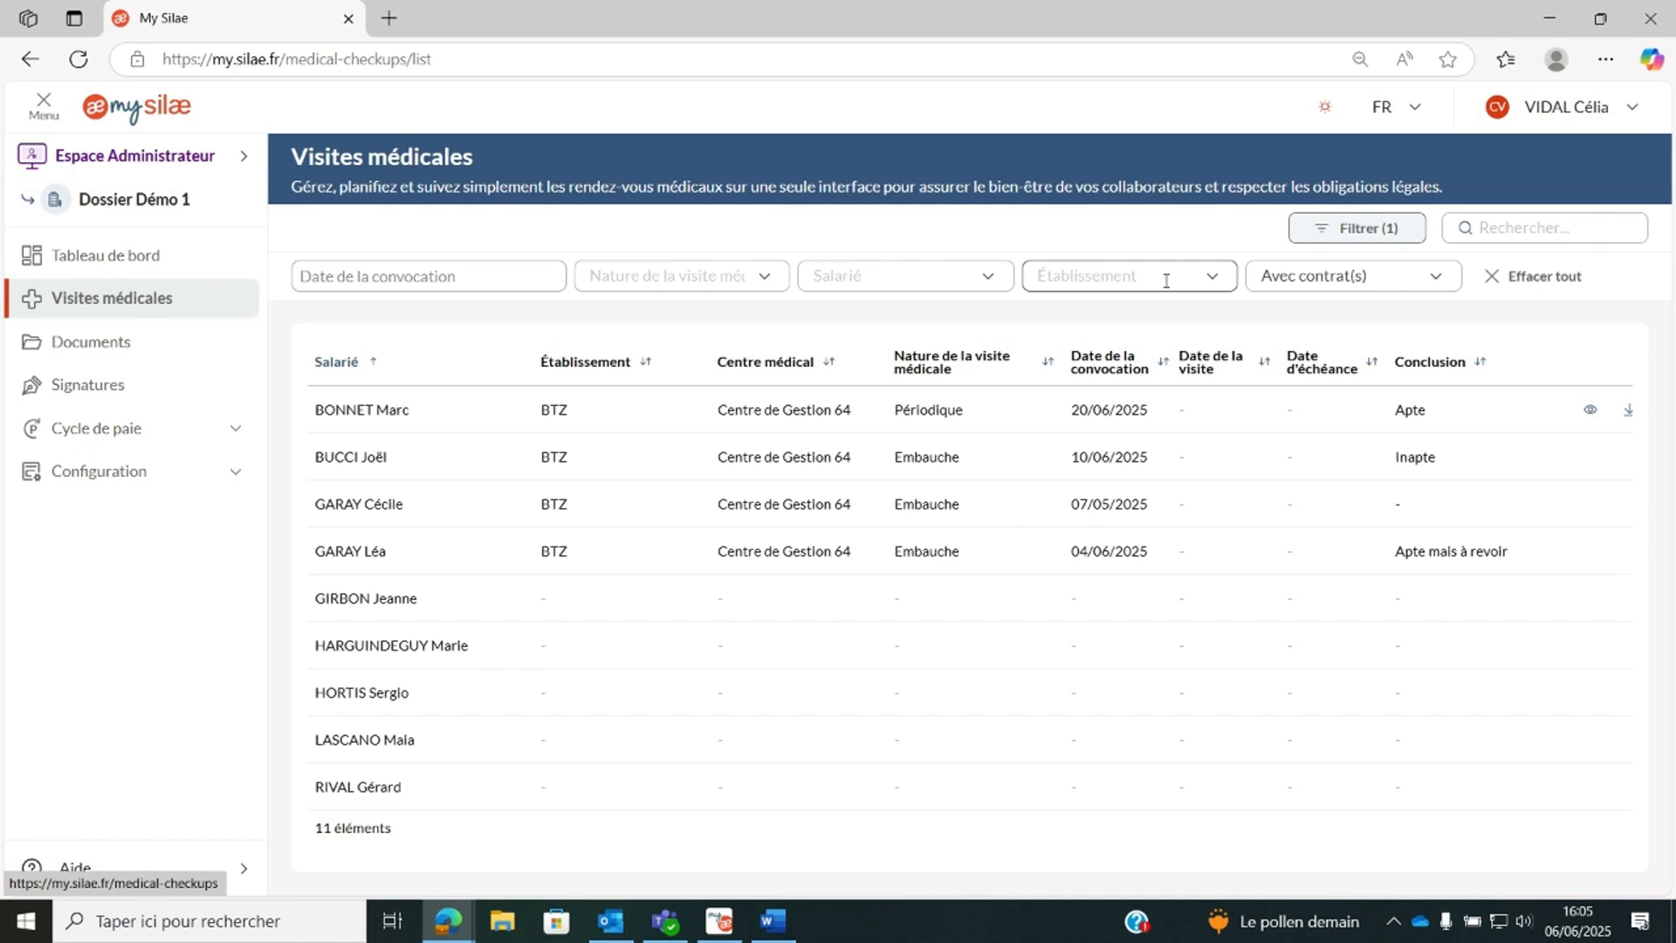
{"action": "left_click", "coordinate": [412, 281]}
{"action": "left_click", "coordinate": [685, 247]}
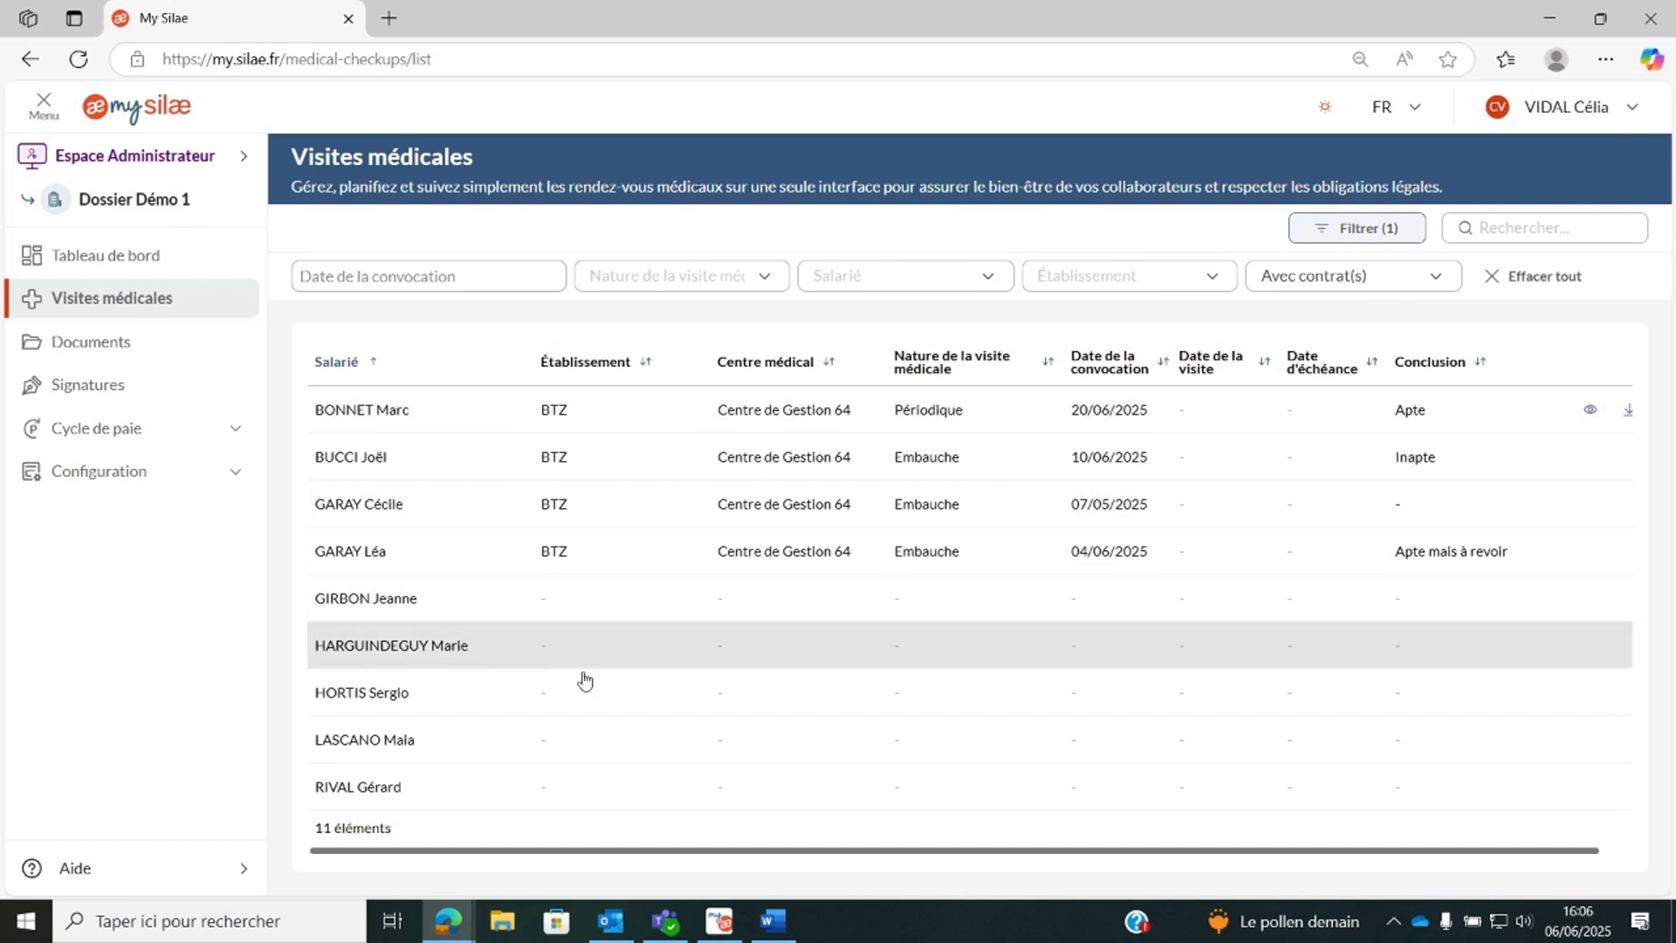
{"action": "left_click", "coordinate": [638, 606]}
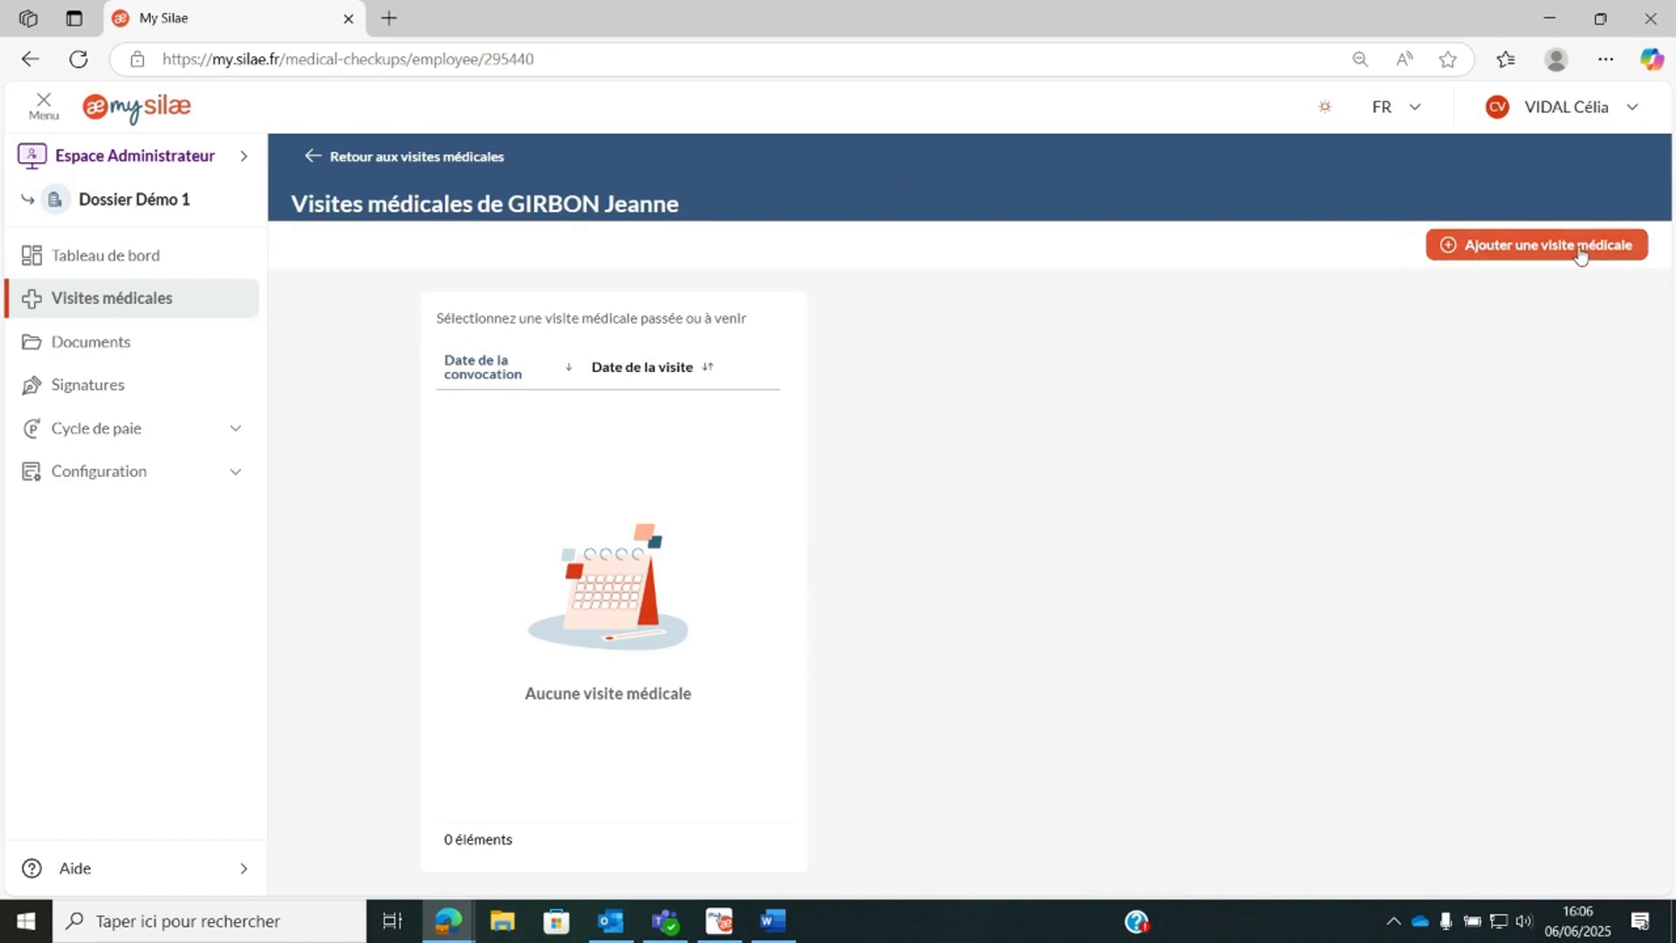
{"action": "left_click", "coordinate": [1551, 248]}
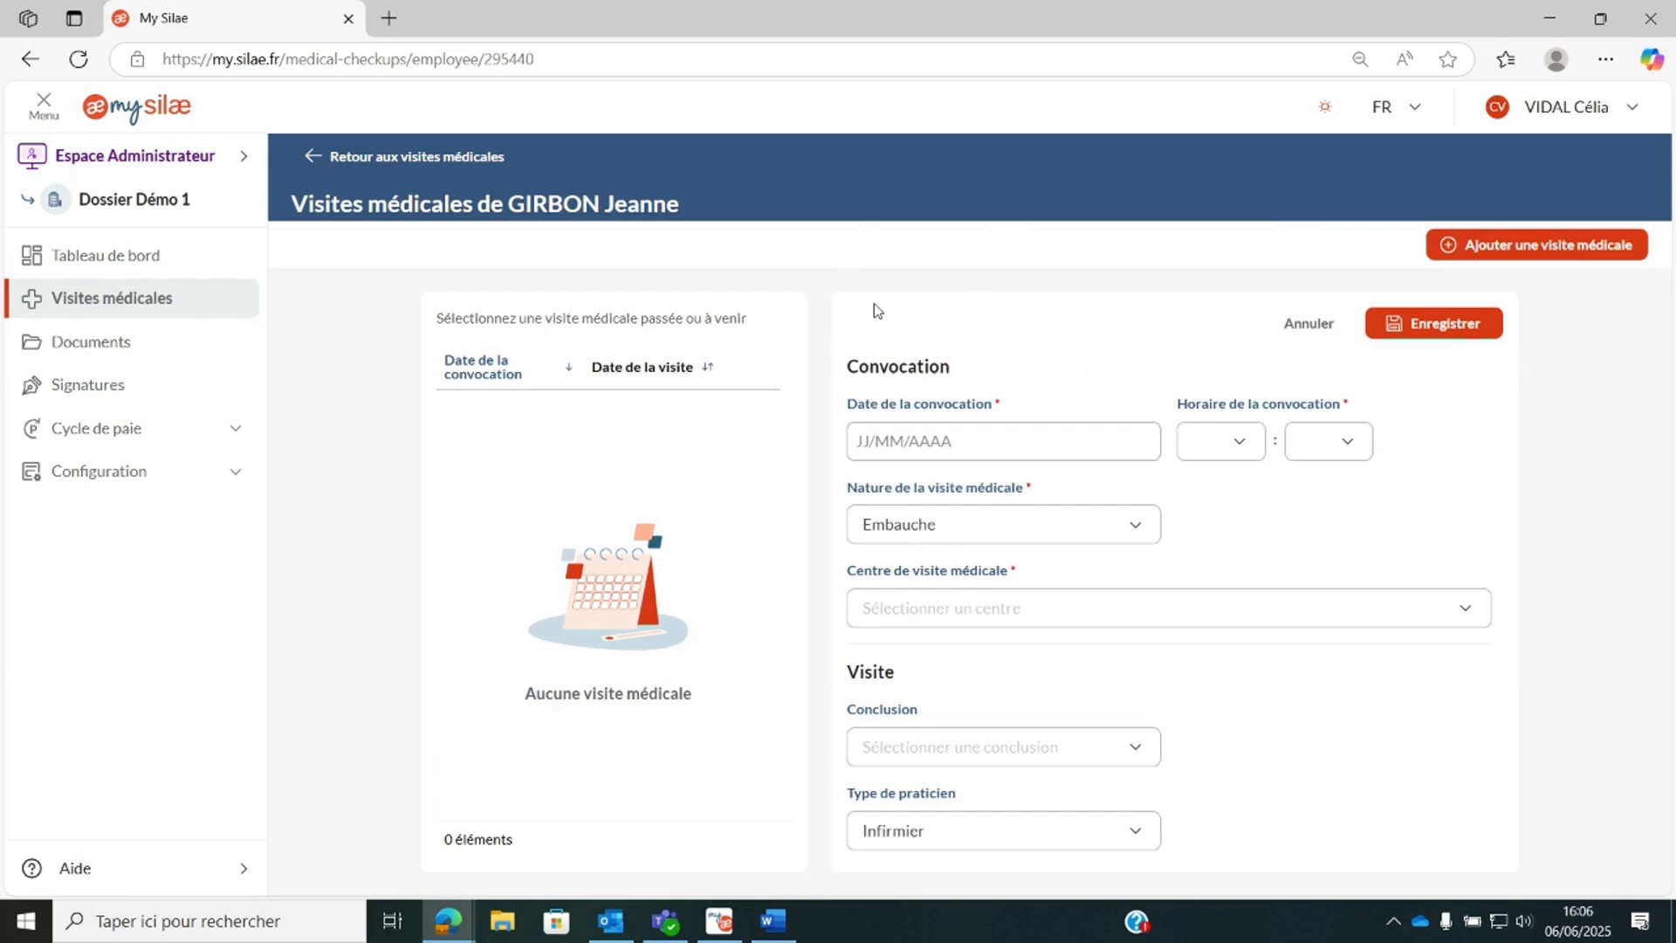
Set the convocation date to 07/06/2025 and the convocation time to 07:00.
{"action": "scroll", "coordinate": [957, 411], "scroll_direction": "down", "scroll_amount": 3}
{"action": "scroll", "coordinate": [1010, 416], "scroll_direction": "up", "scroll_amount": 3}
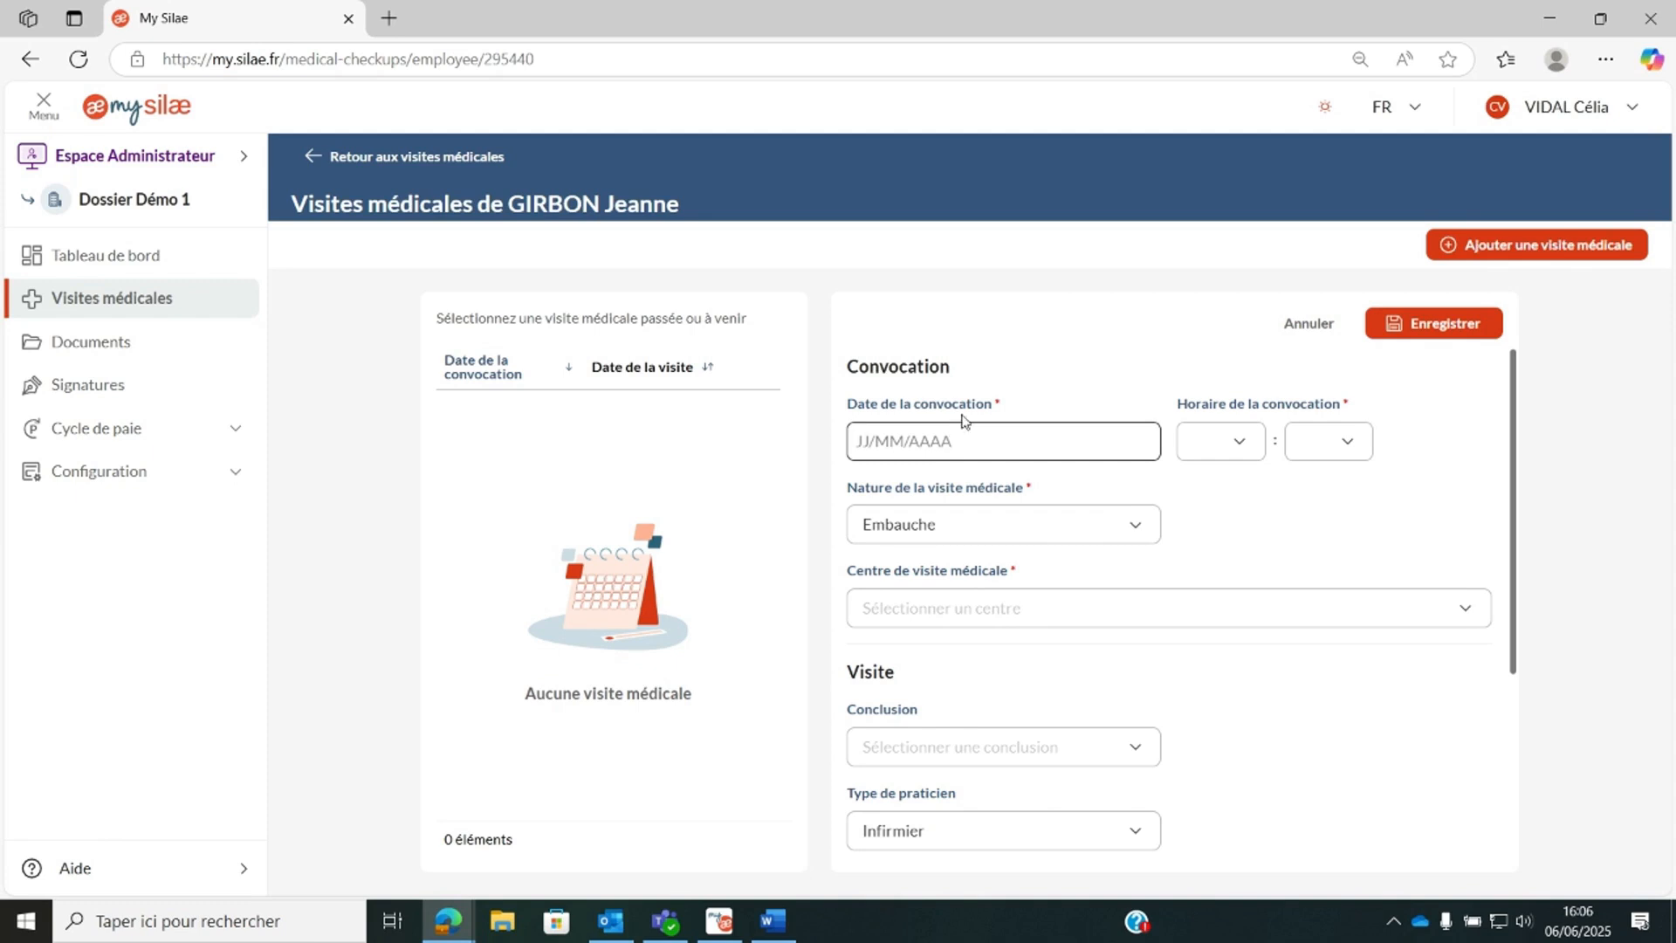
{"action": "left_click", "coordinate": [896, 440]}
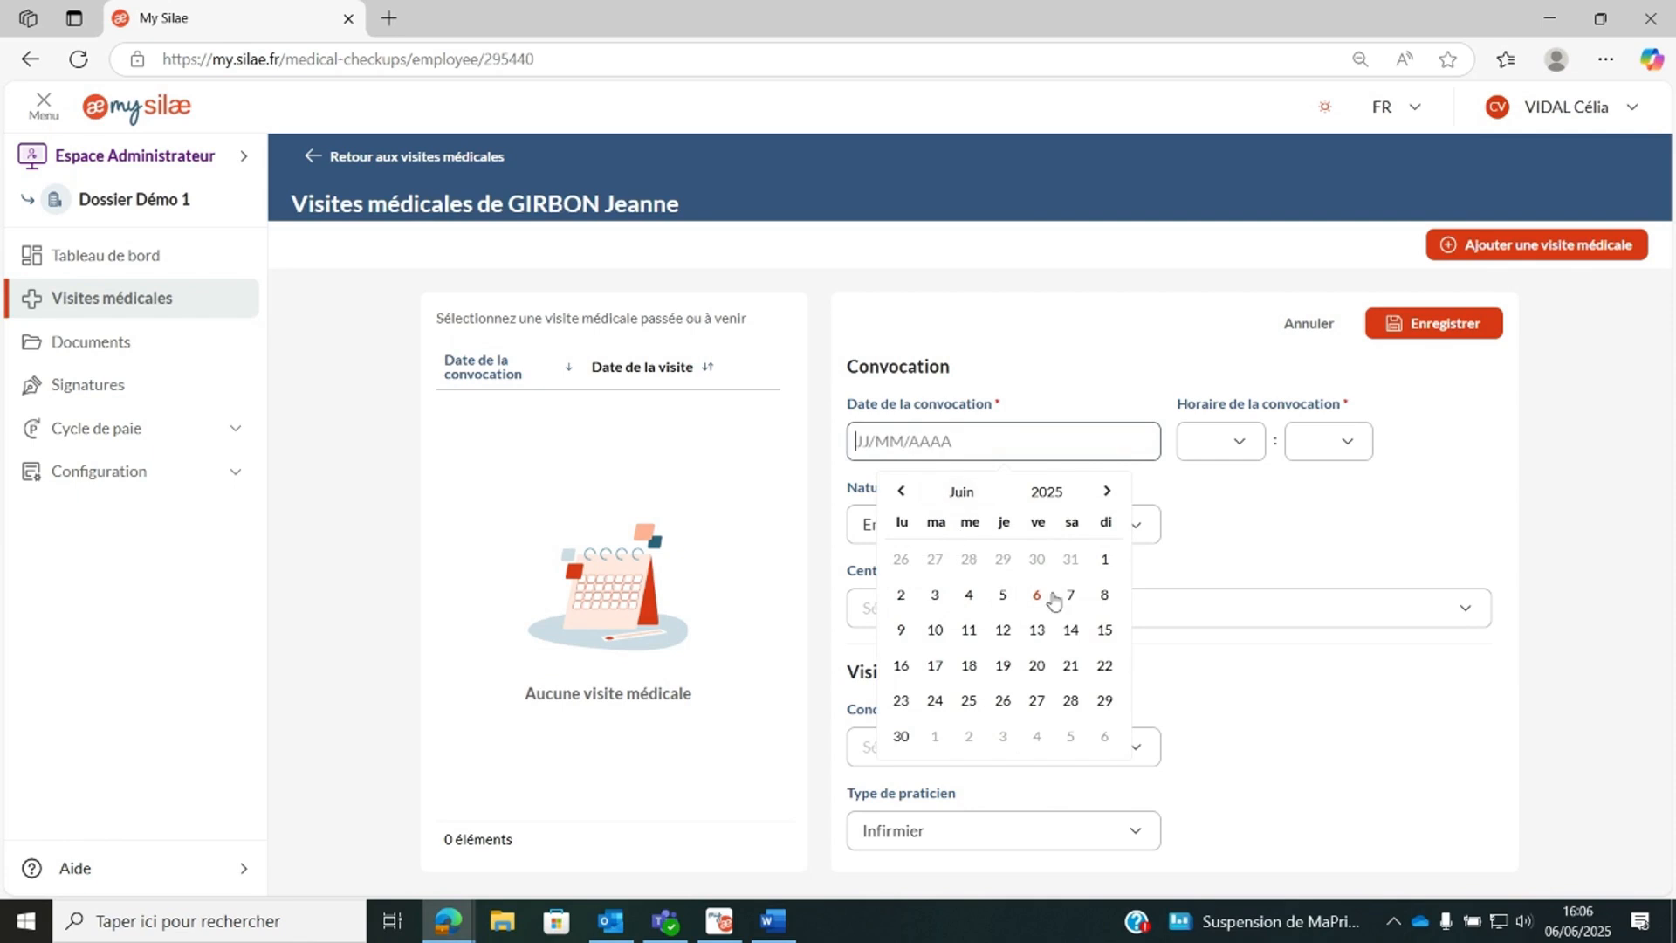
{"action": "left_click", "coordinate": [1069, 595]}
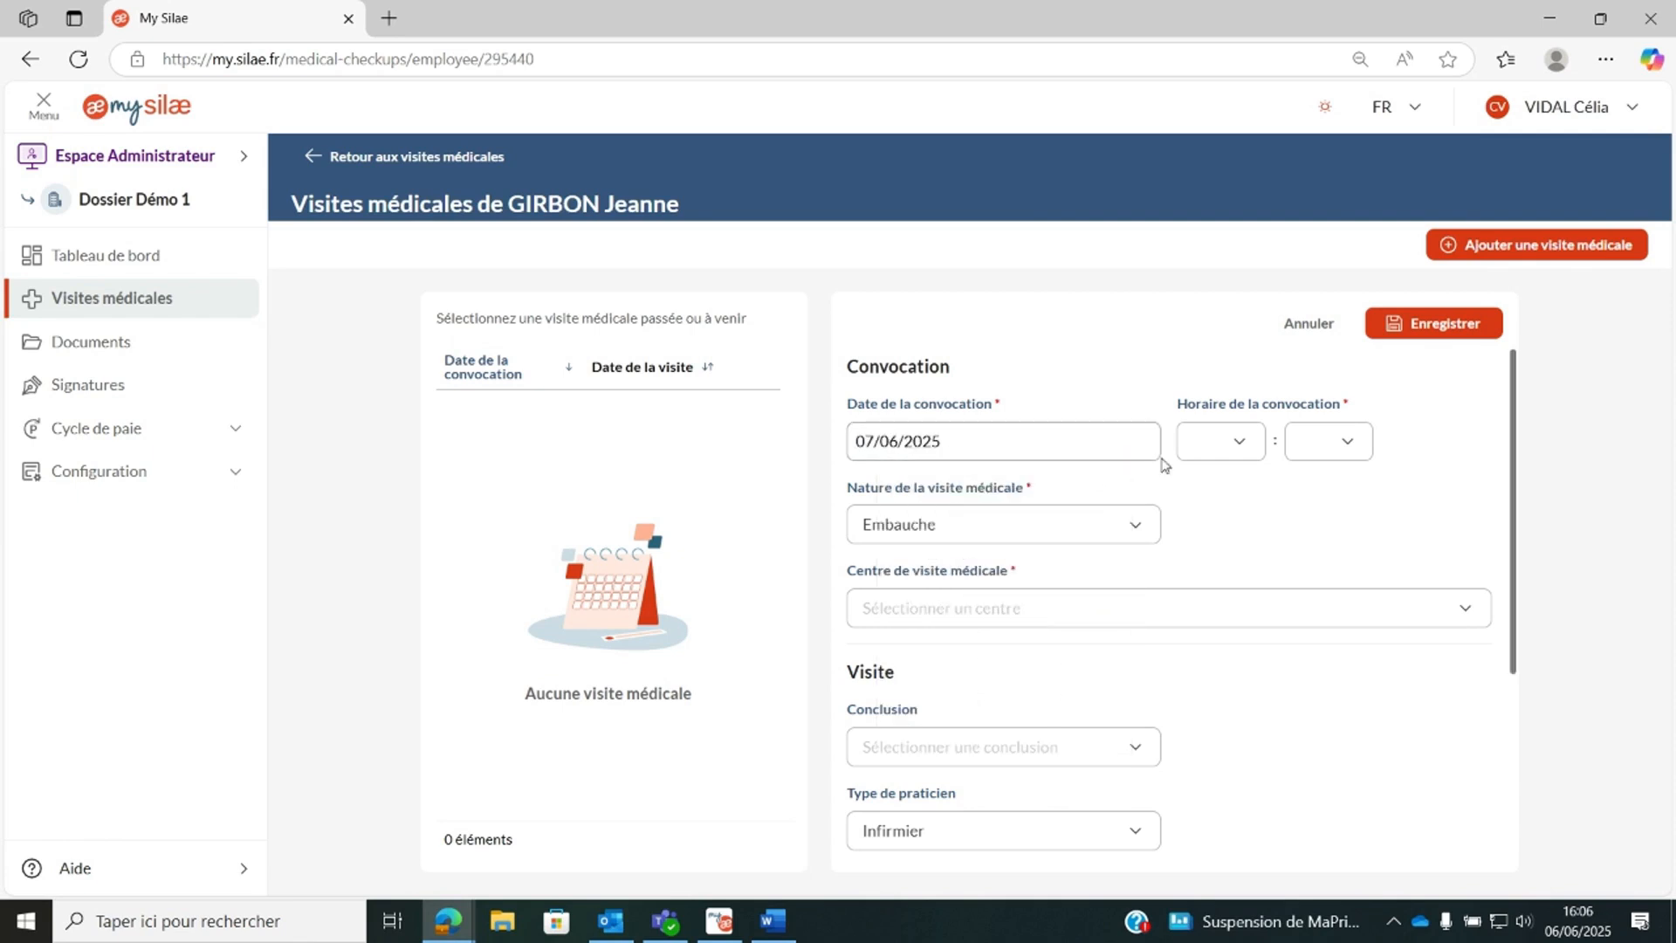
{"action": "left_click", "coordinate": [1234, 452]}
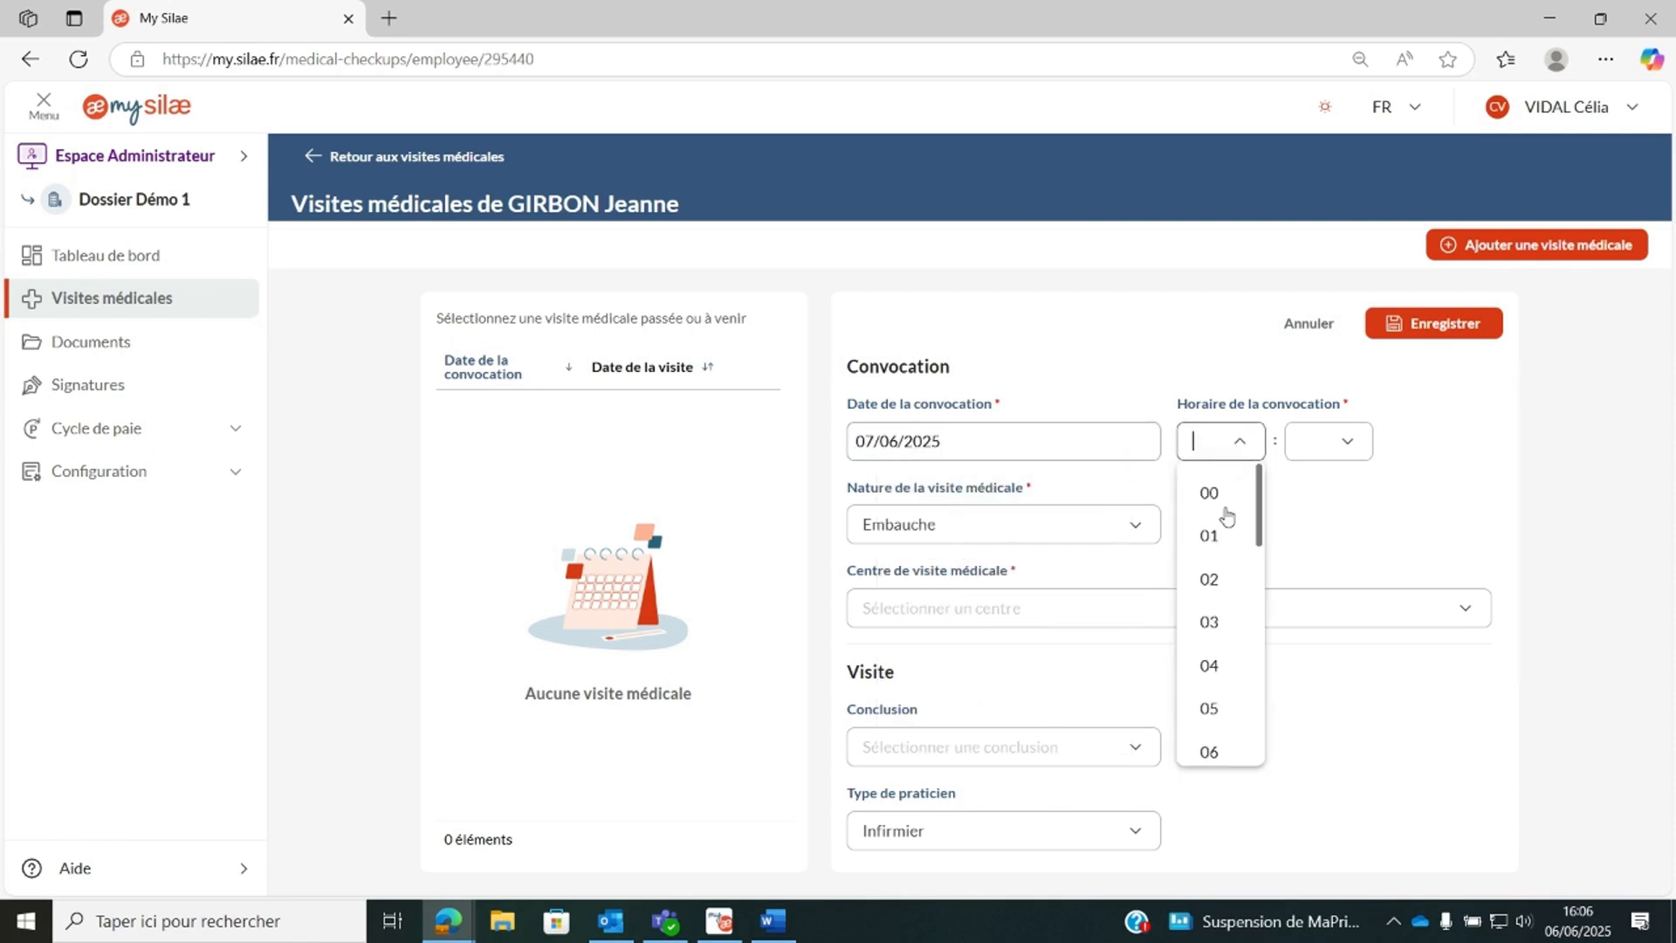
{"action": "scroll", "coordinate": [1220, 681], "scroll_direction": "down", "scroll_amount": 1}
{"action": "left_click", "coordinate": [1214, 685]}
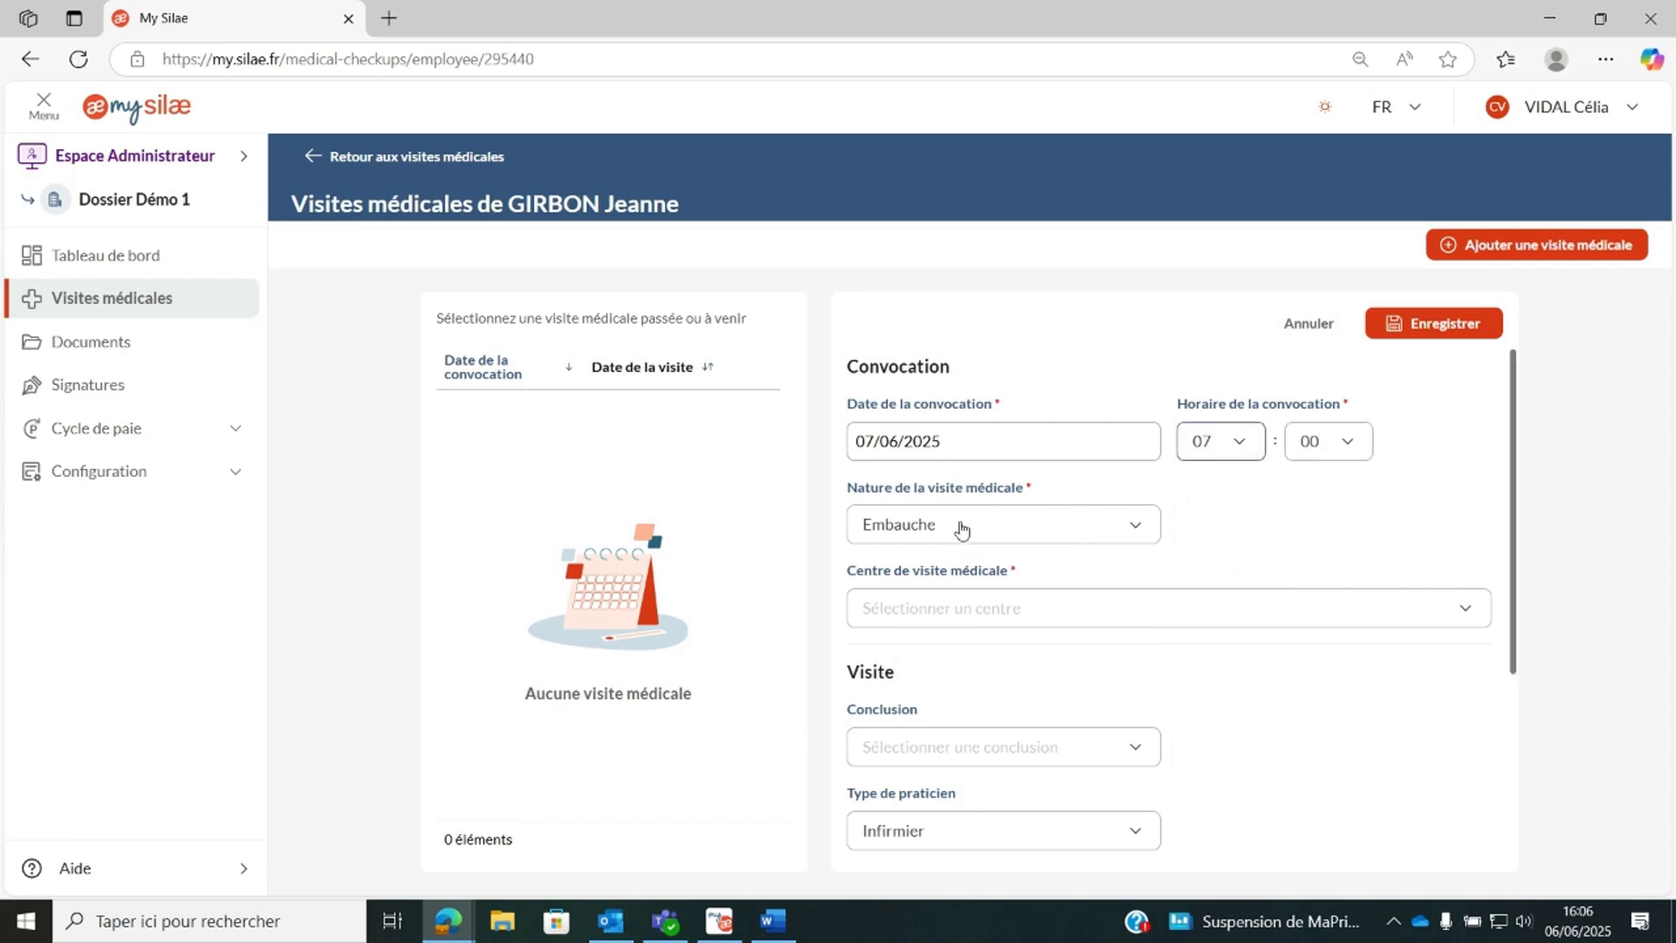
Review the visit types, keep Embauche, and choose Centre de Gestion 64 as the medical visit centre.
{"action": "left_click", "coordinate": [995, 535]}
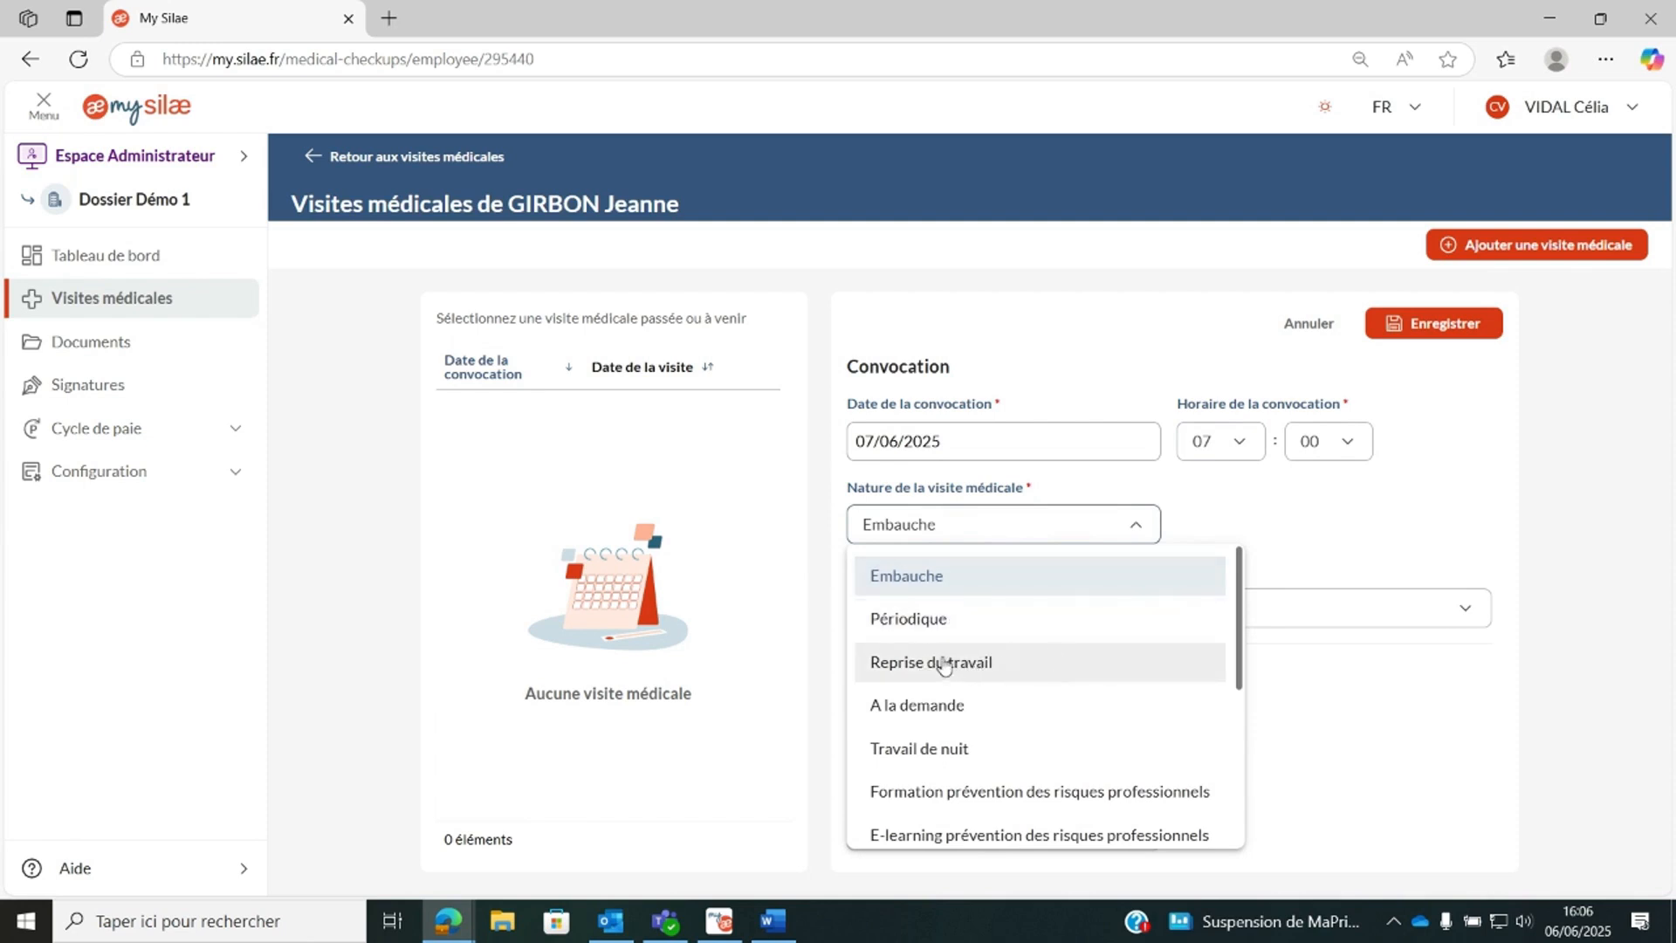
{"action": "left_click", "coordinate": [1074, 536]}
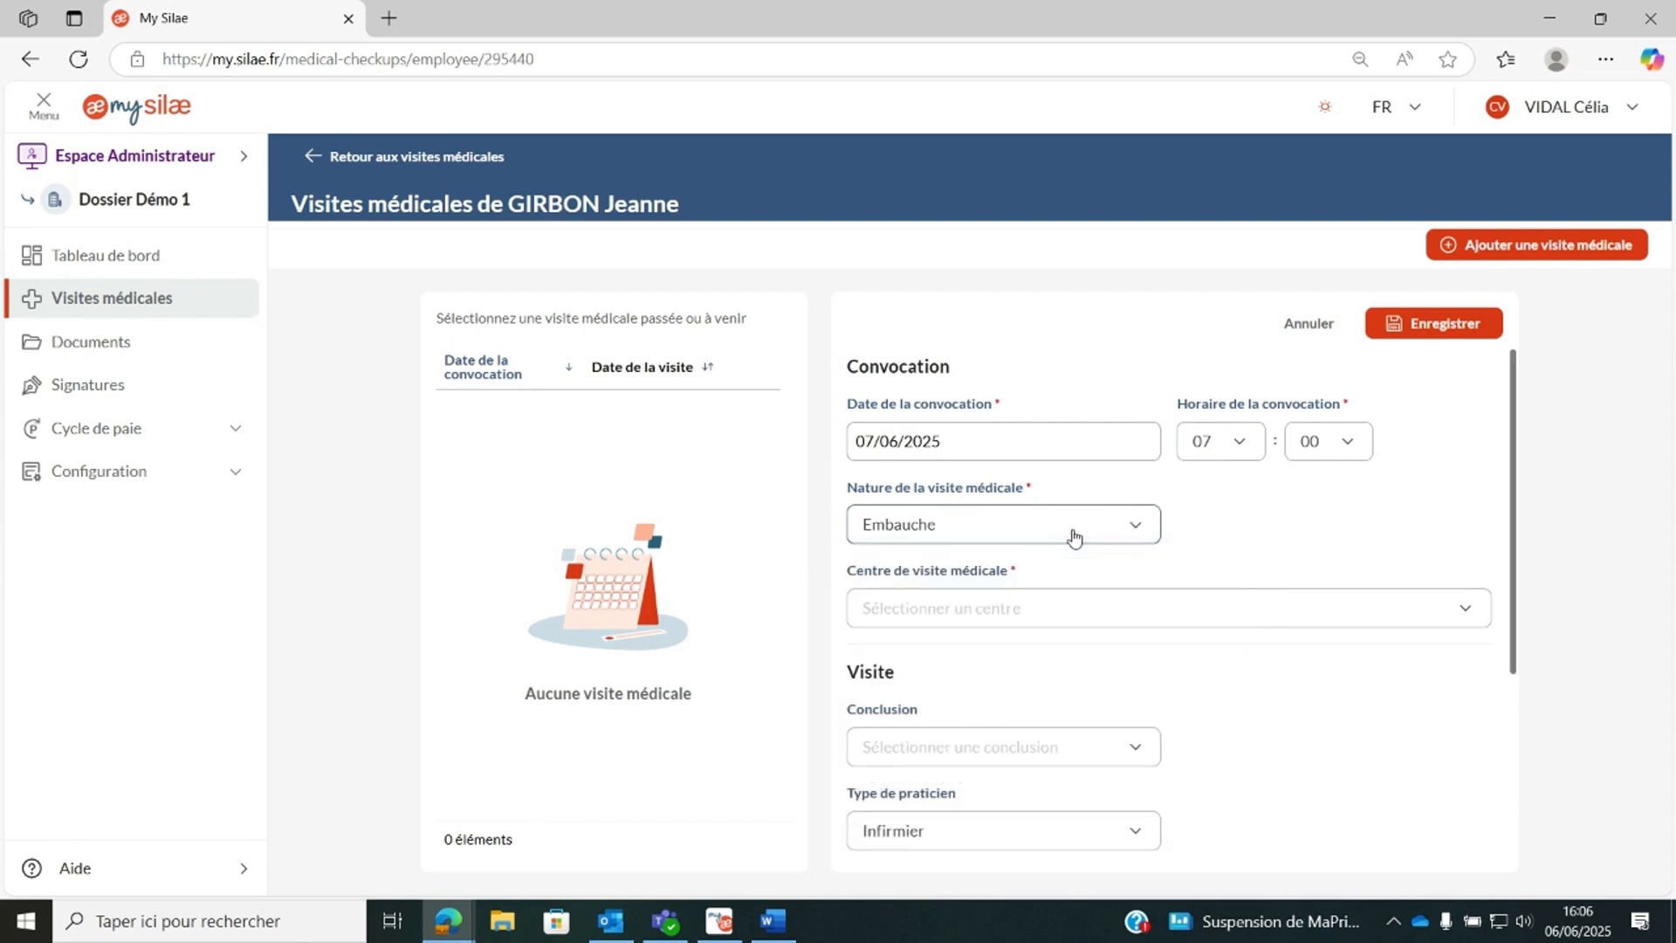
{"action": "left_click", "coordinate": [1016, 605]}
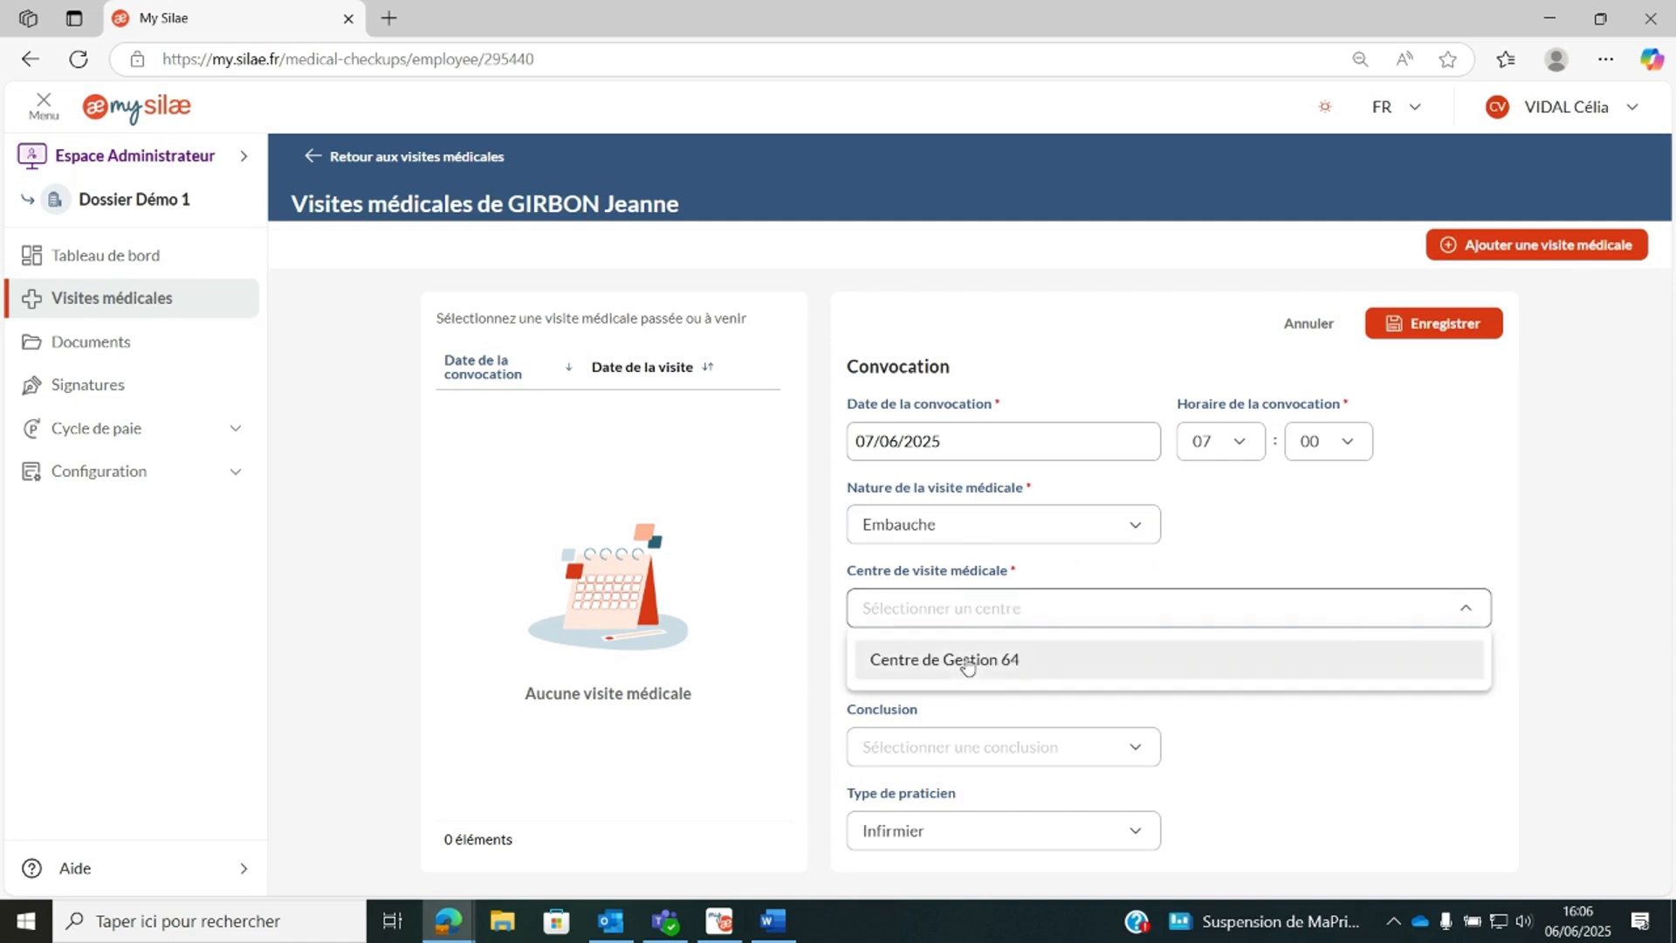
{"action": "left_click", "coordinate": [965, 658]}
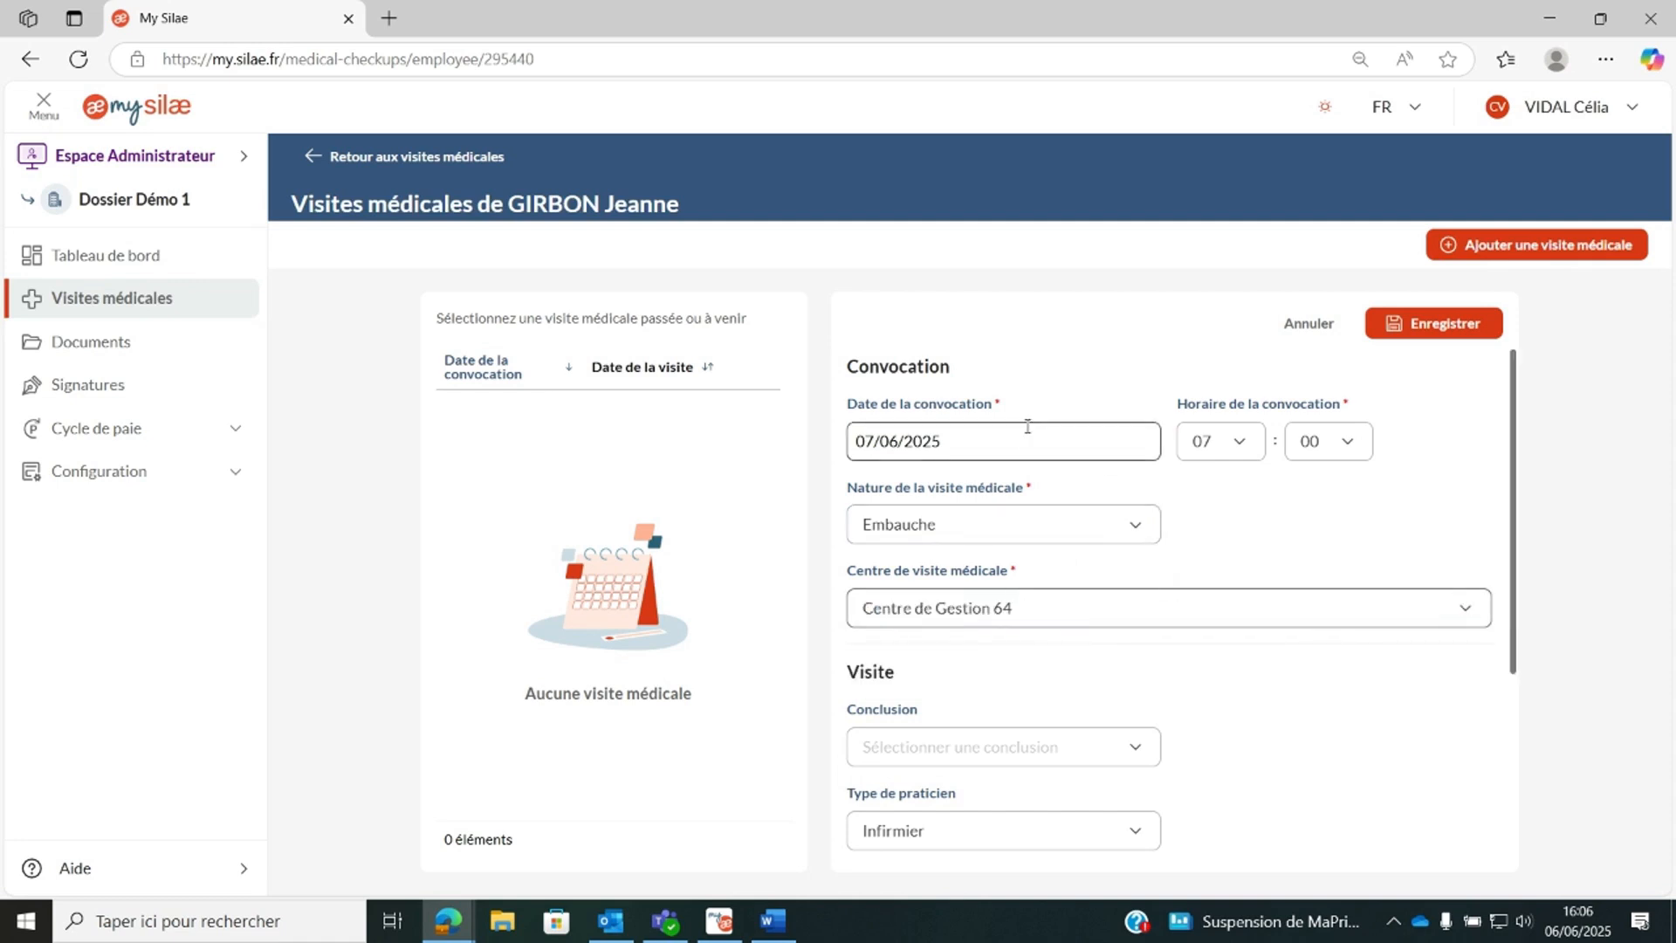
Examine the visit section's conclusion choices, practitioner type, comment and aptitude certificate fields without changing them.
{"action": "scroll", "coordinate": [977, 489], "scroll_direction": "down", "scroll_amount": 2}
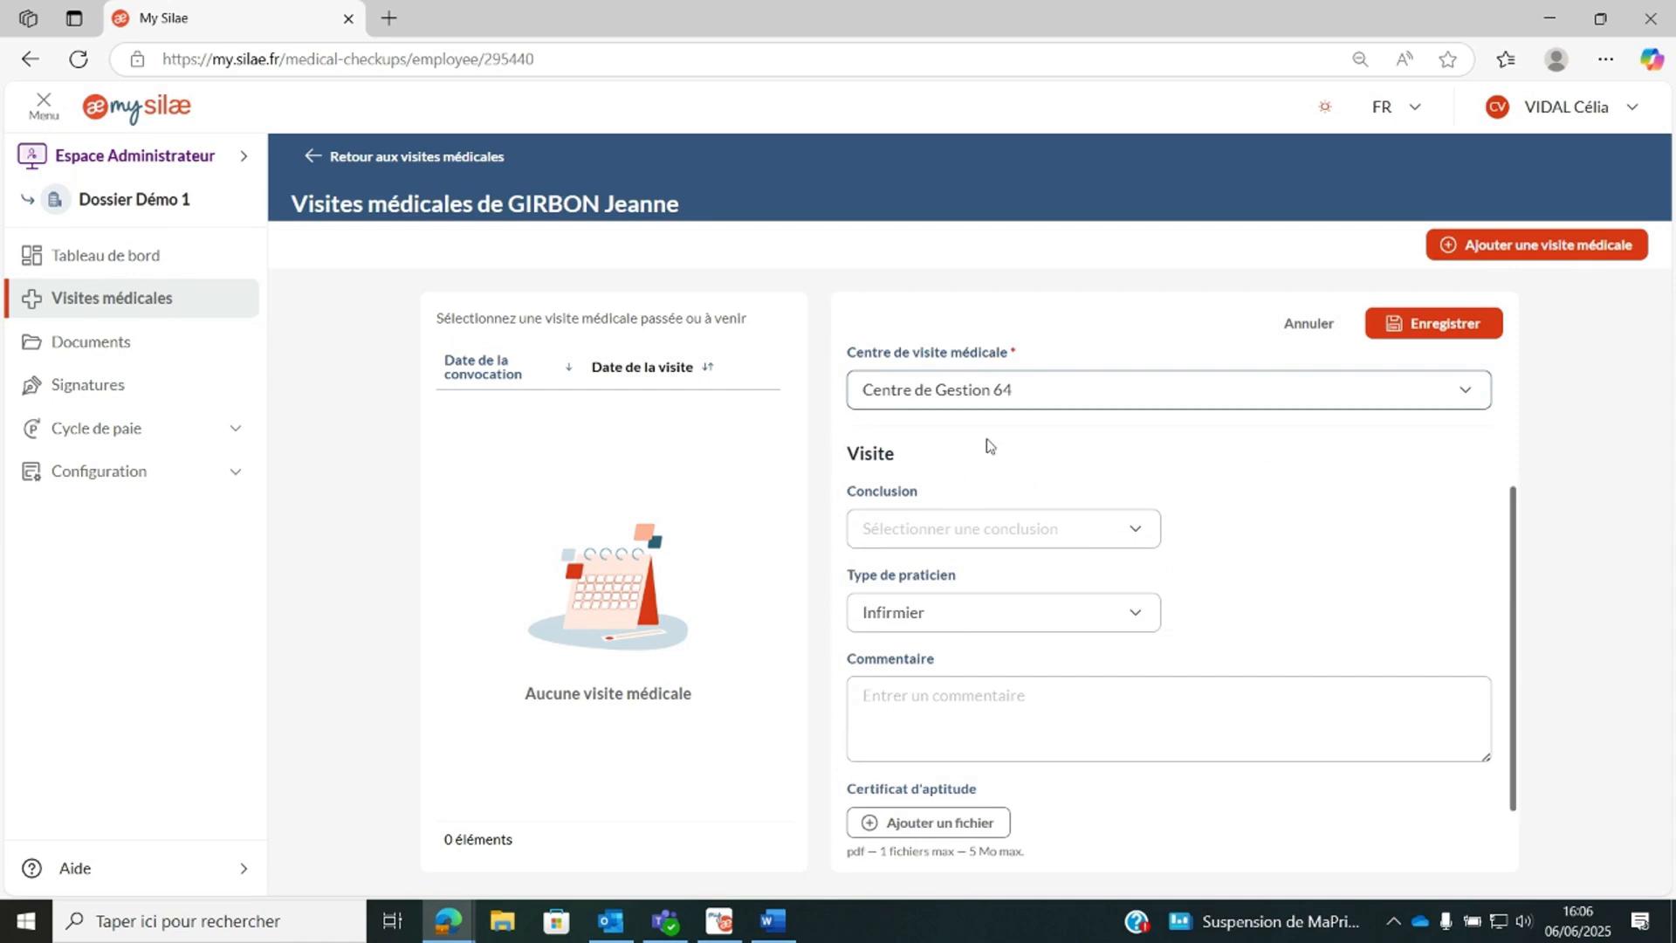
{"action": "scroll", "coordinate": [954, 486], "scroll_direction": "up", "scroll_amount": 1}
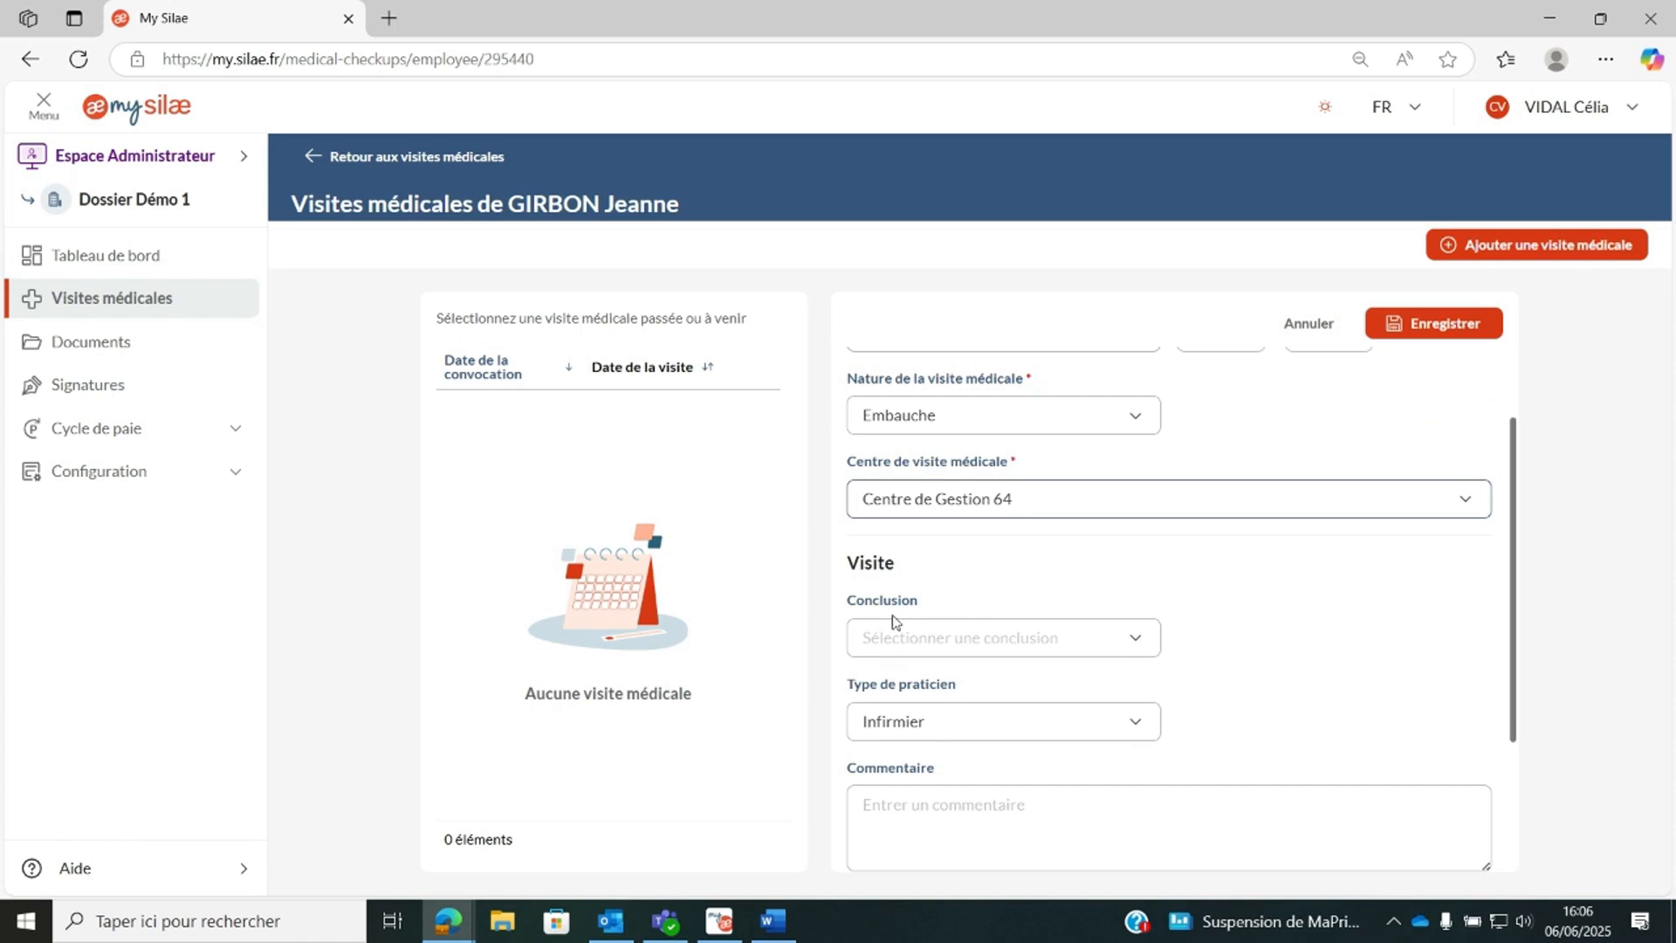
{"action": "left_click", "coordinate": [993, 637]}
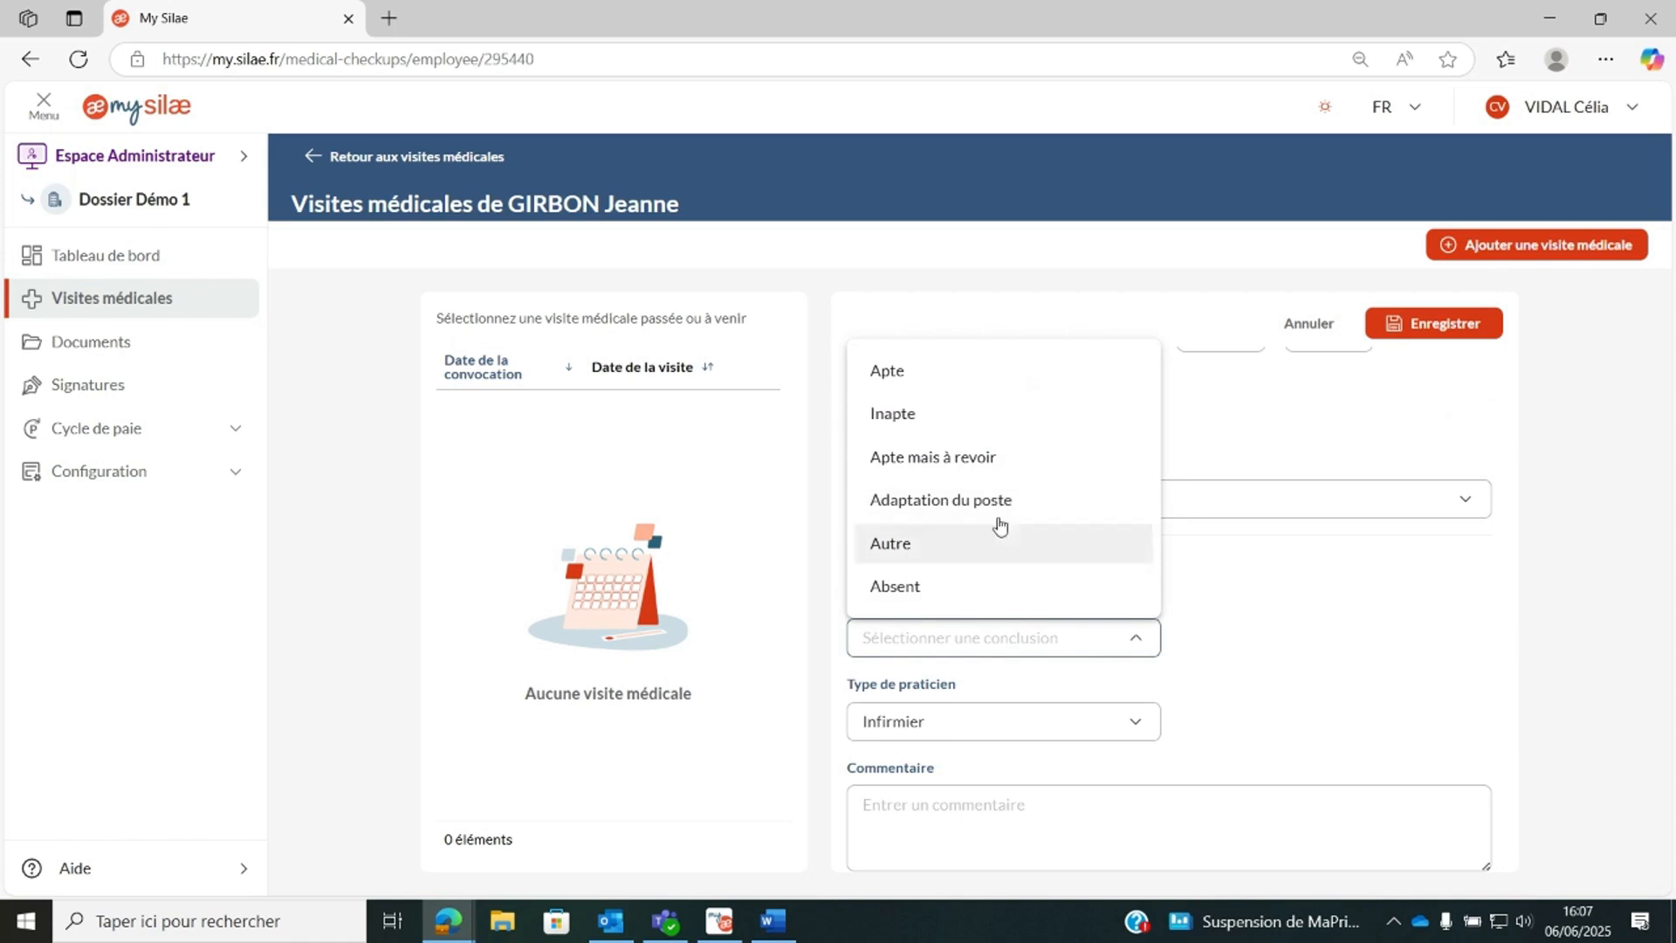
{"action": "left_click", "coordinate": [1242, 599]}
{"action": "left_click", "coordinate": [986, 646]}
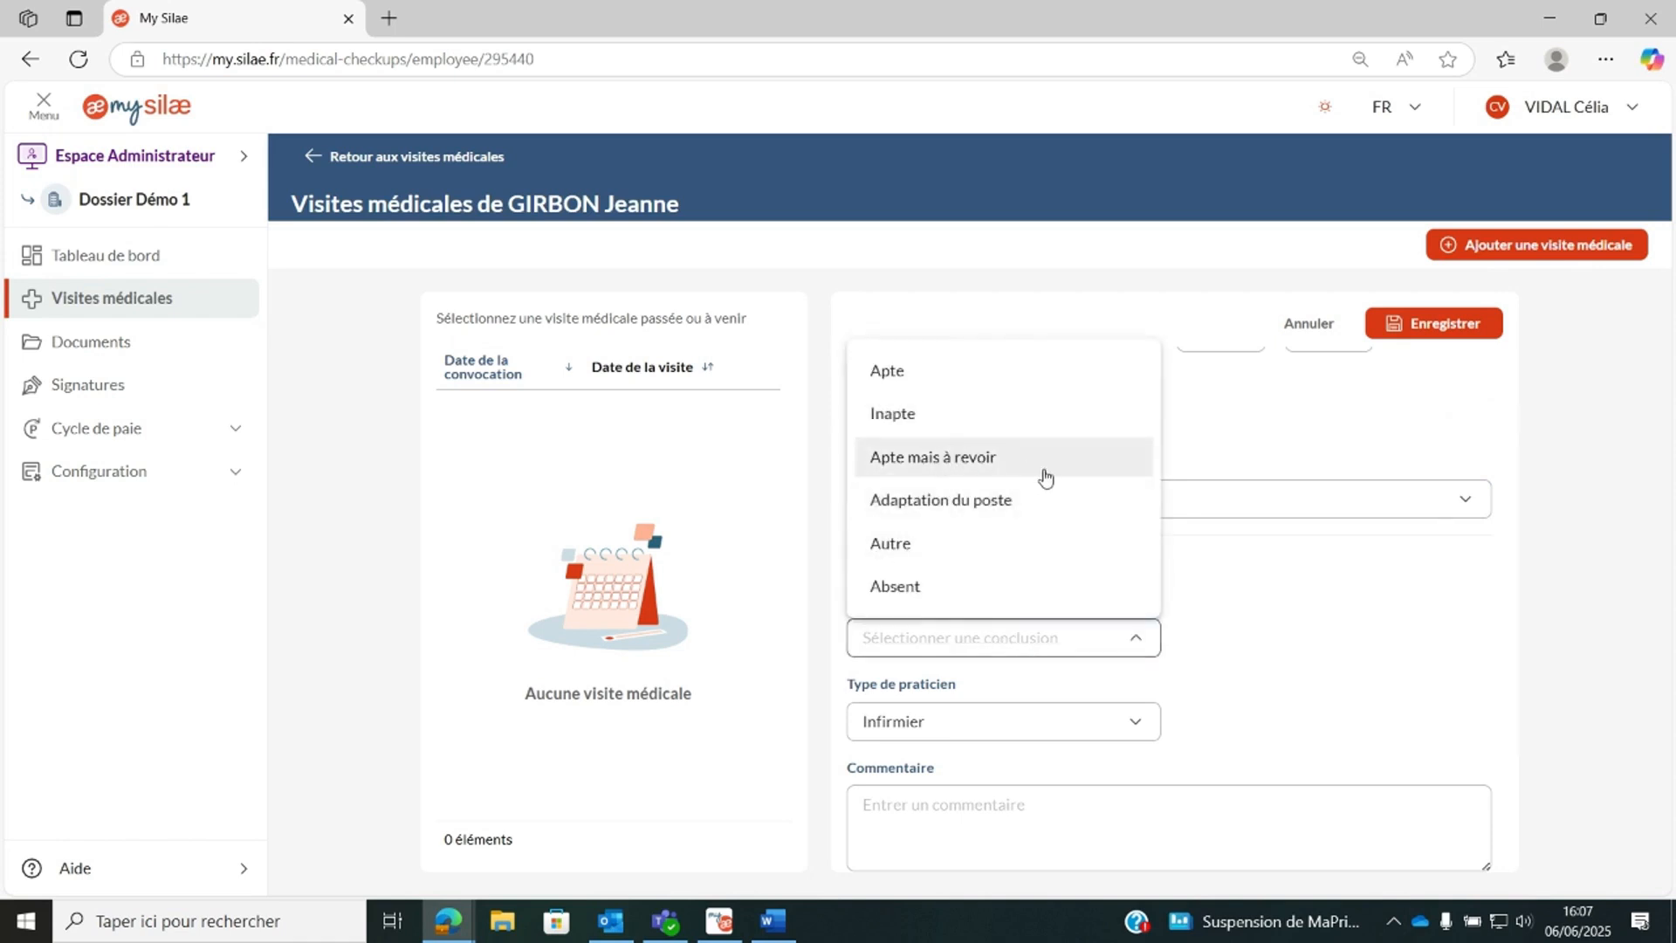
{"action": "left_click", "coordinate": [1233, 606]}
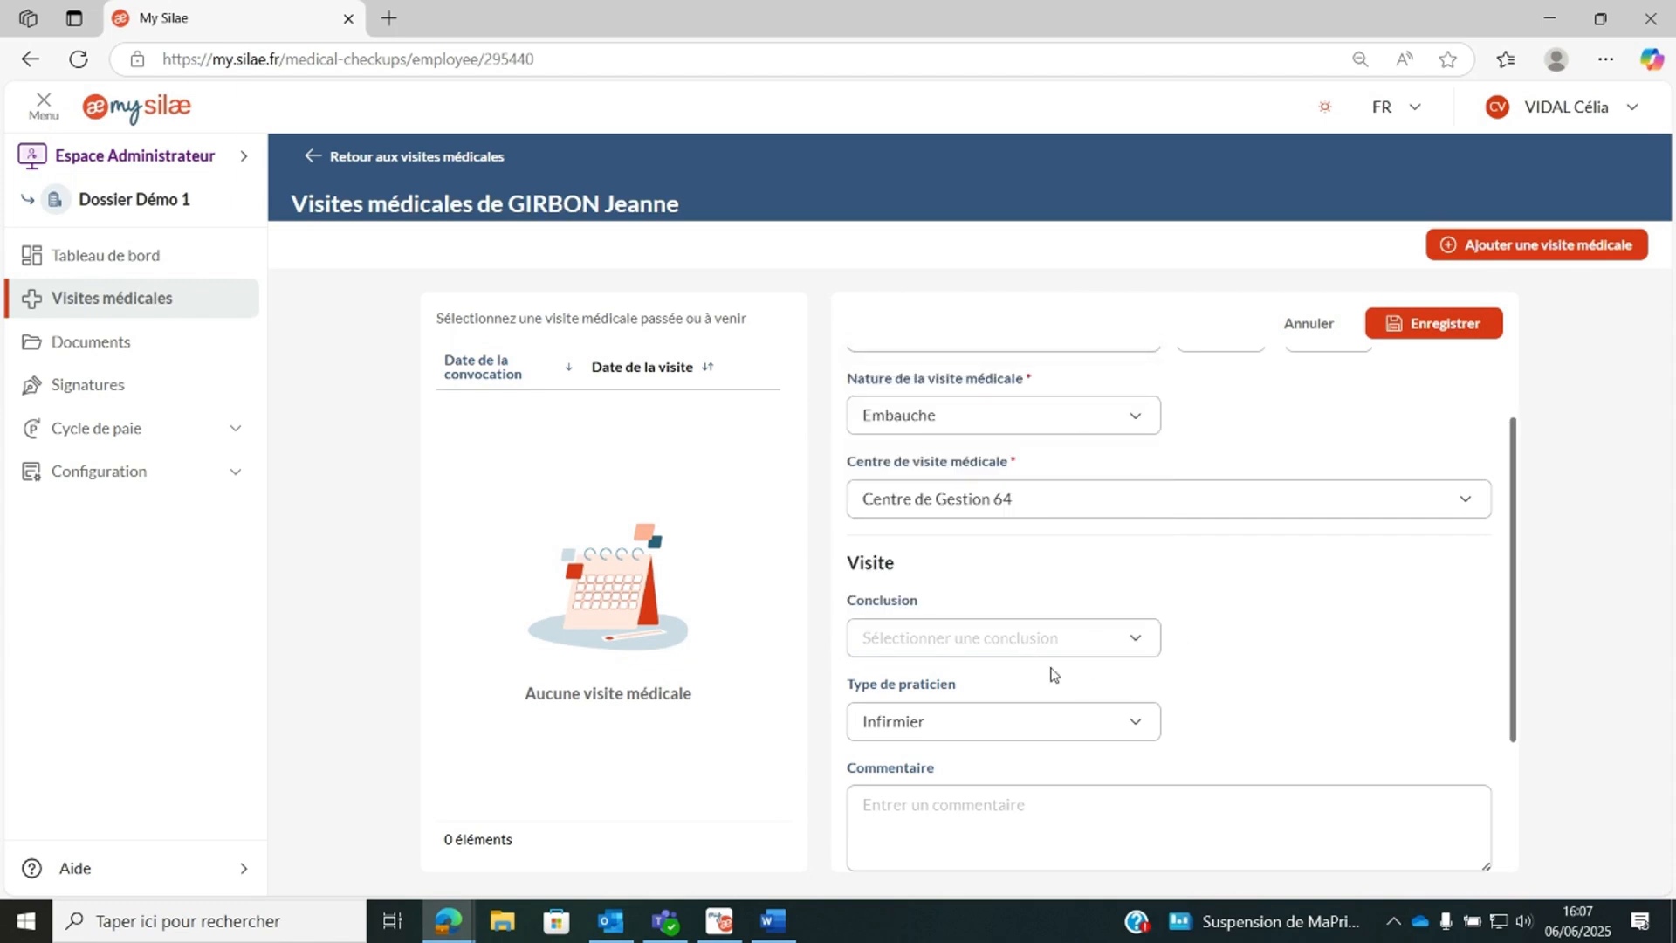
{"action": "left_click", "coordinate": [924, 725]}
{"action": "left_click", "coordinate": [923, 721]}
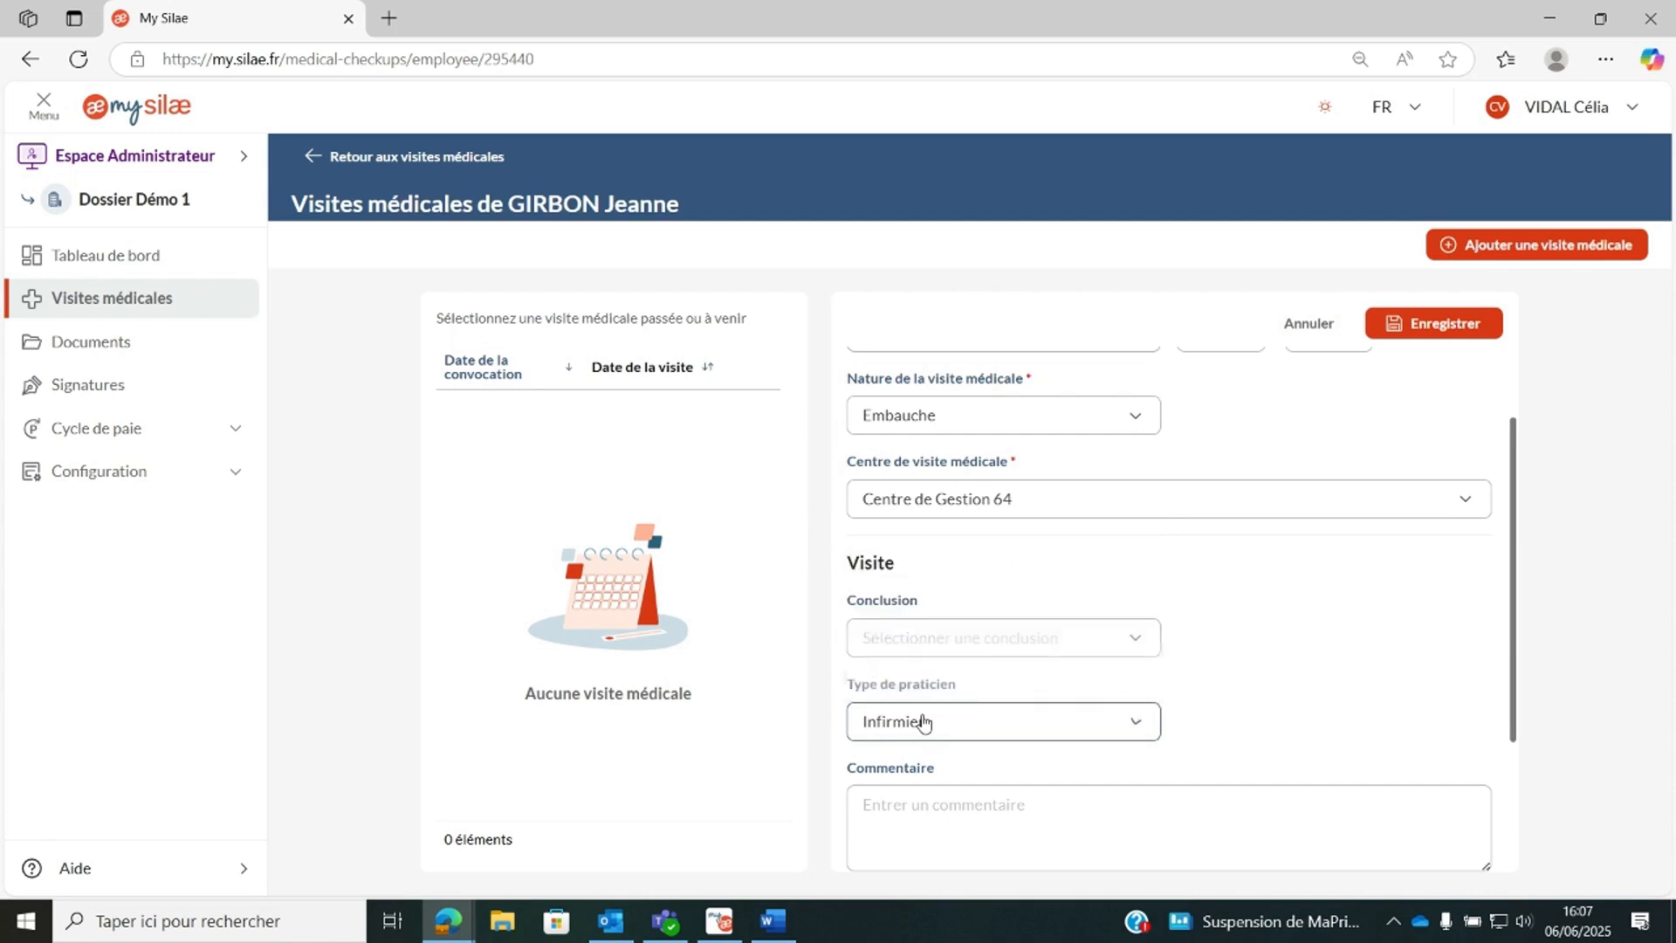
{"action": "scroll", "coordinate": [1135, 646], "scroll_direction": "down", "scroll_amount": 2}
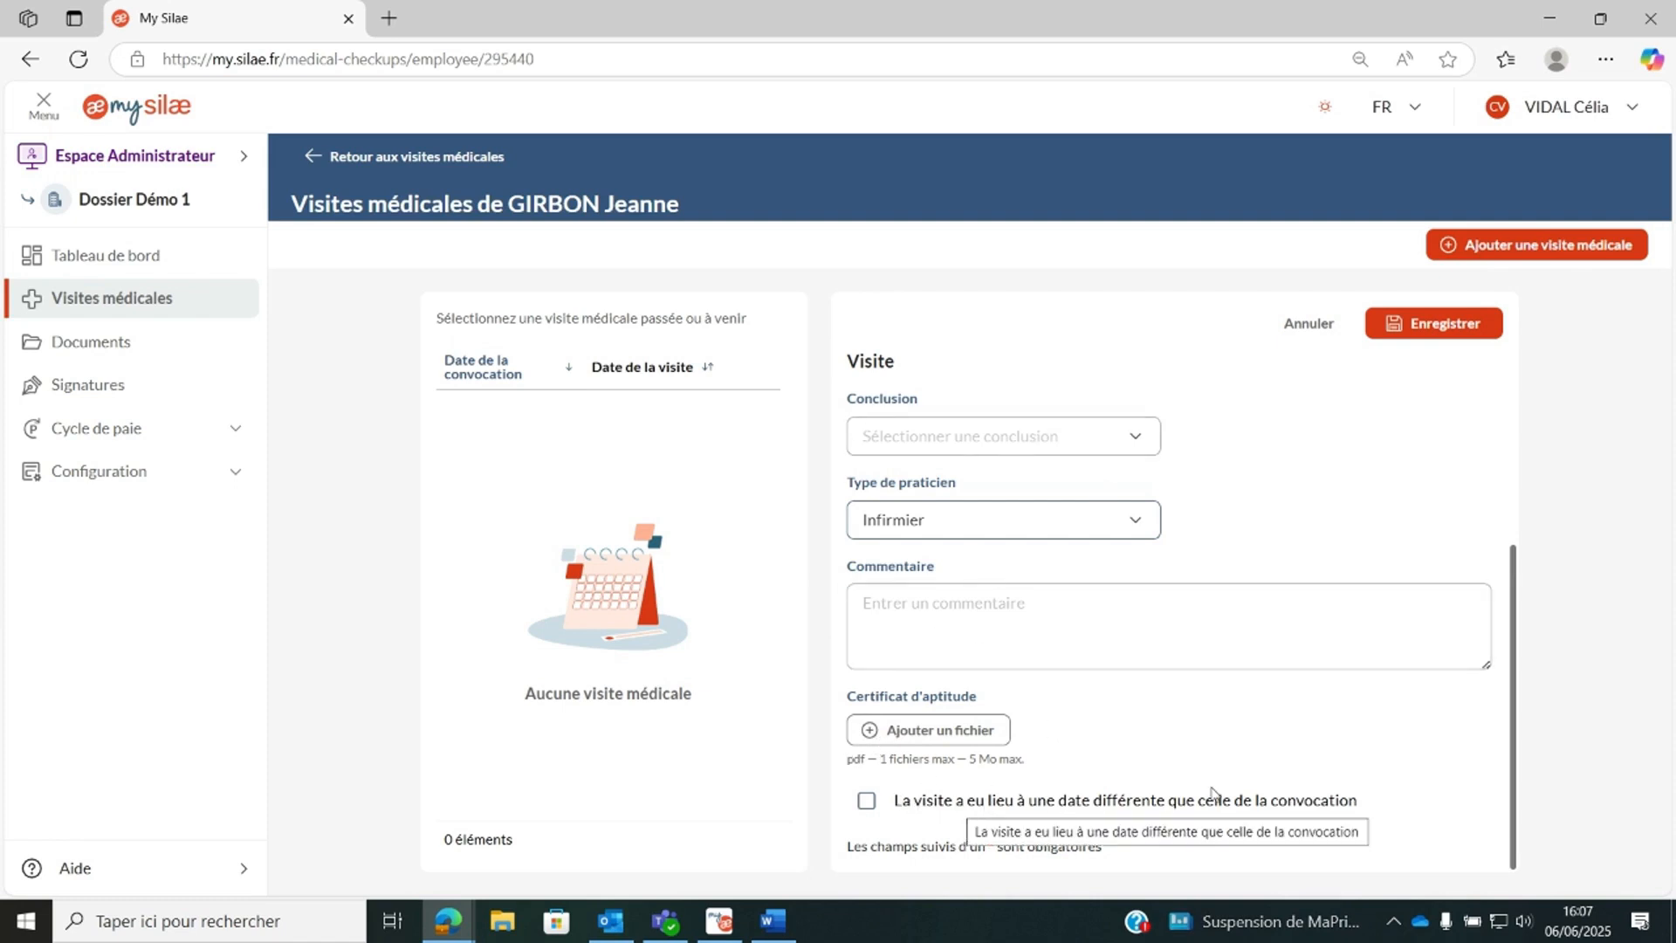
Try the option for a visit held on a different date than the convocation, view its extra fields, and clear it again.
{"action": "left_click", "coordinate": [867, 800]}
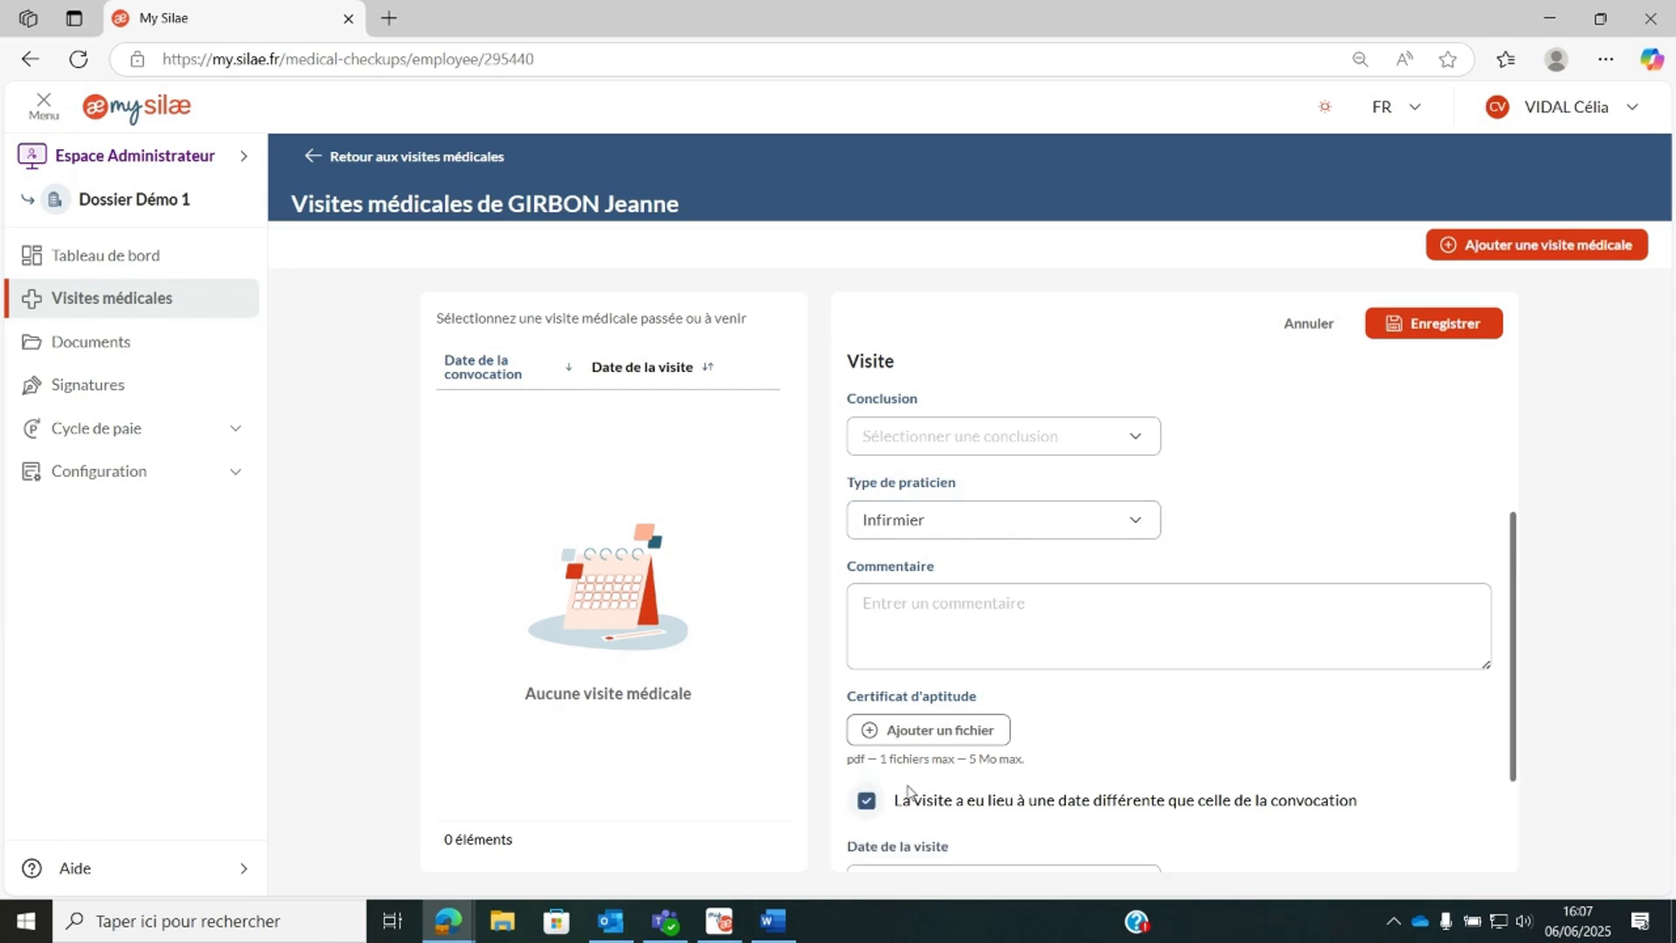
{"action": "scroll", "coordinate": [908, 788], "scroll_direction": "down", "scroll_amount": 2}
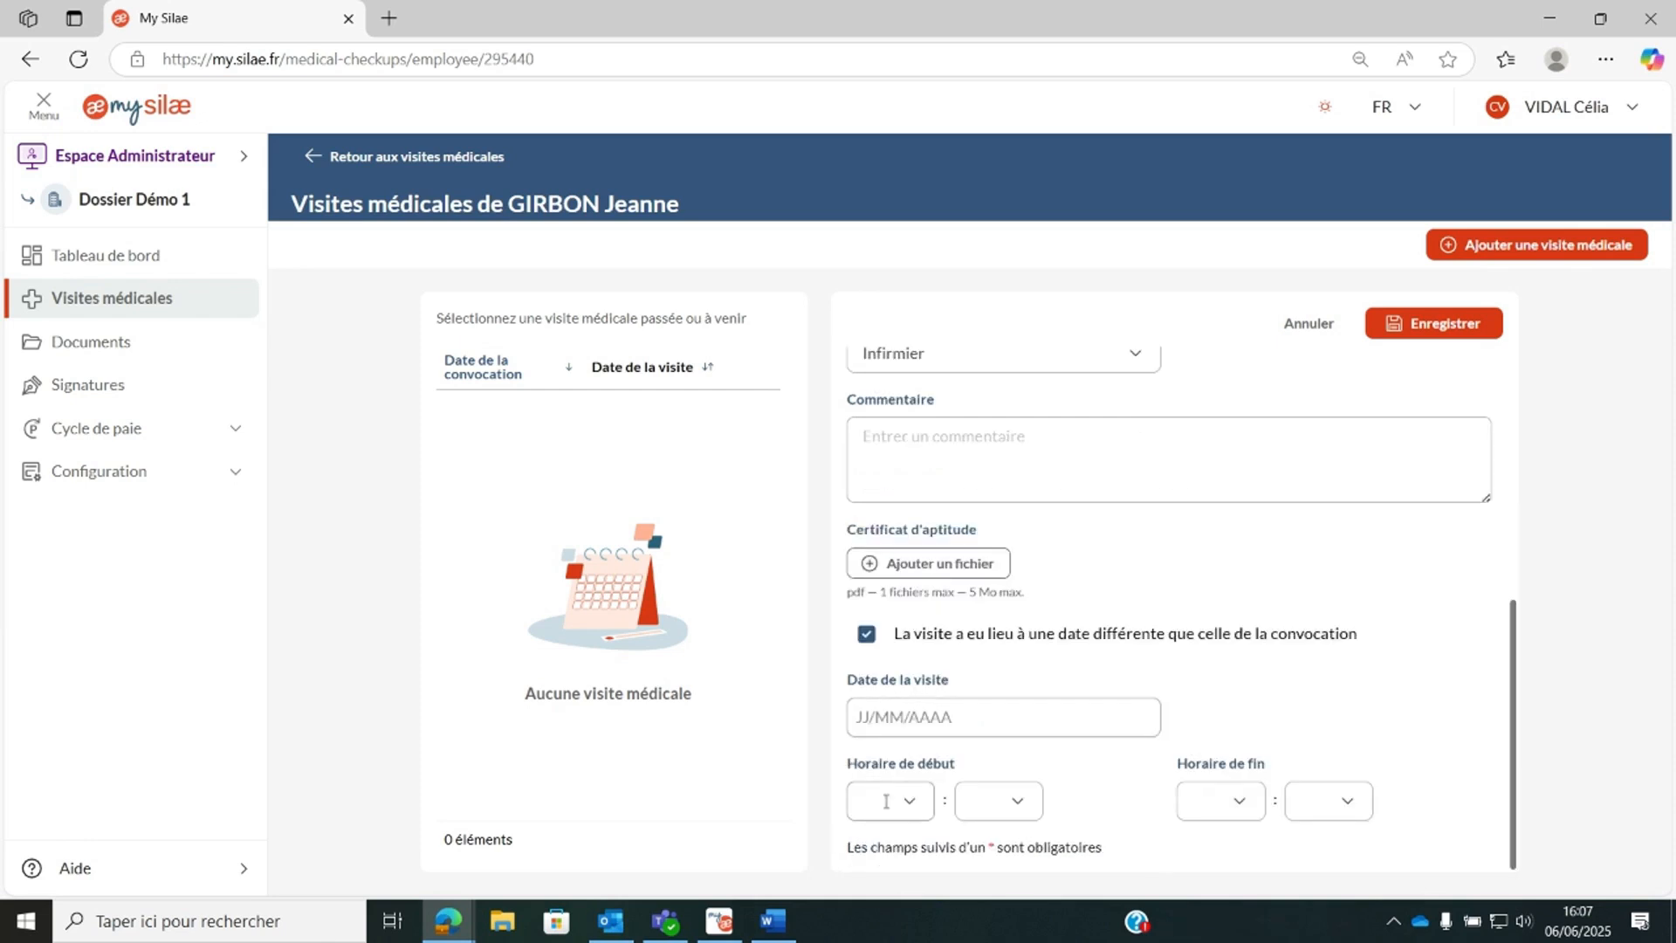
{"action": "left_click", "coordinate": [867, 633]}
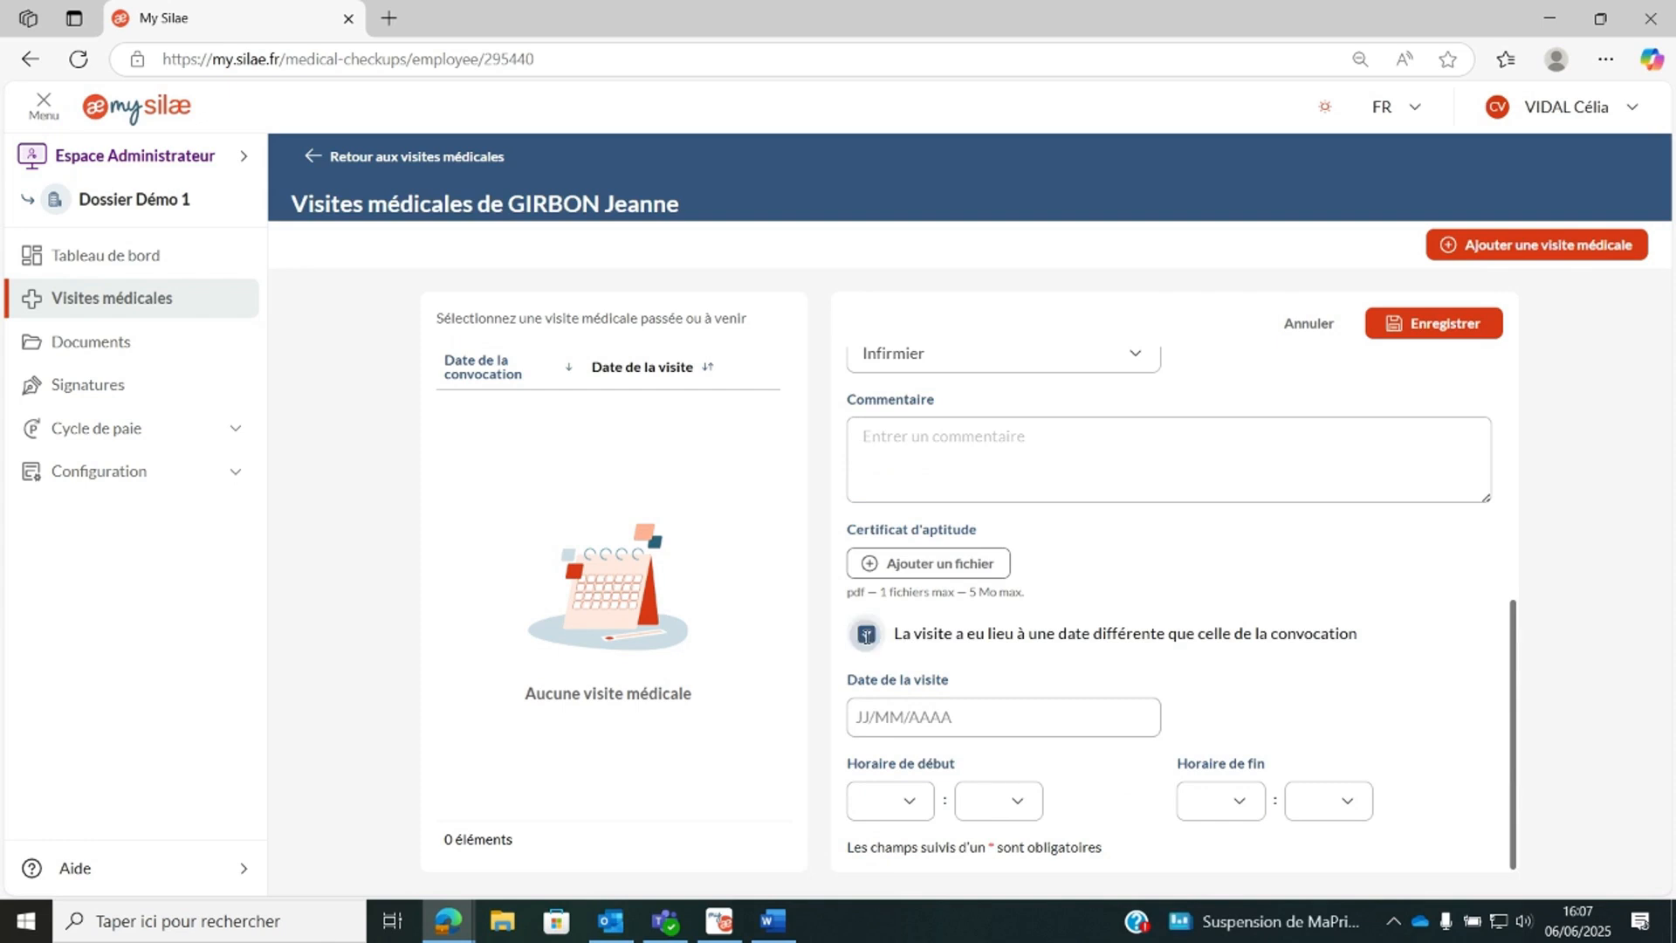
Set the visit's conclusion to "Apte mais à revoir".
{"action": "scroll", "coordinate": [960, 661], "scroll_direction": "up", "scroll_amount": 3}
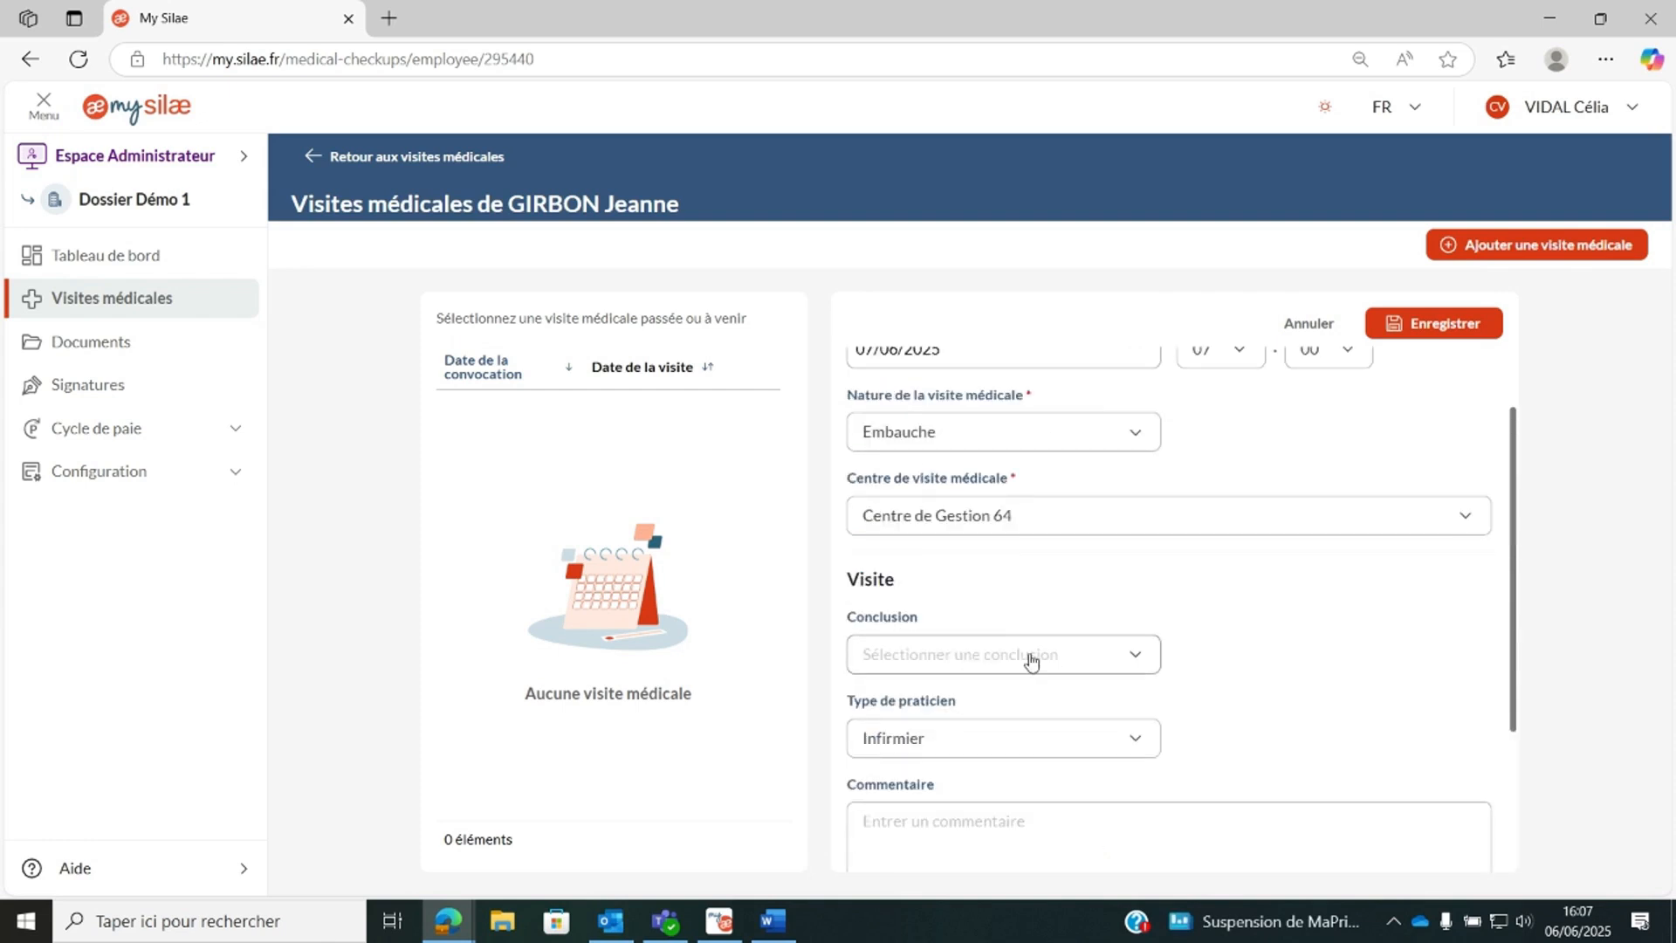
{"action": "left_click", "coordinate": [931, 646]}
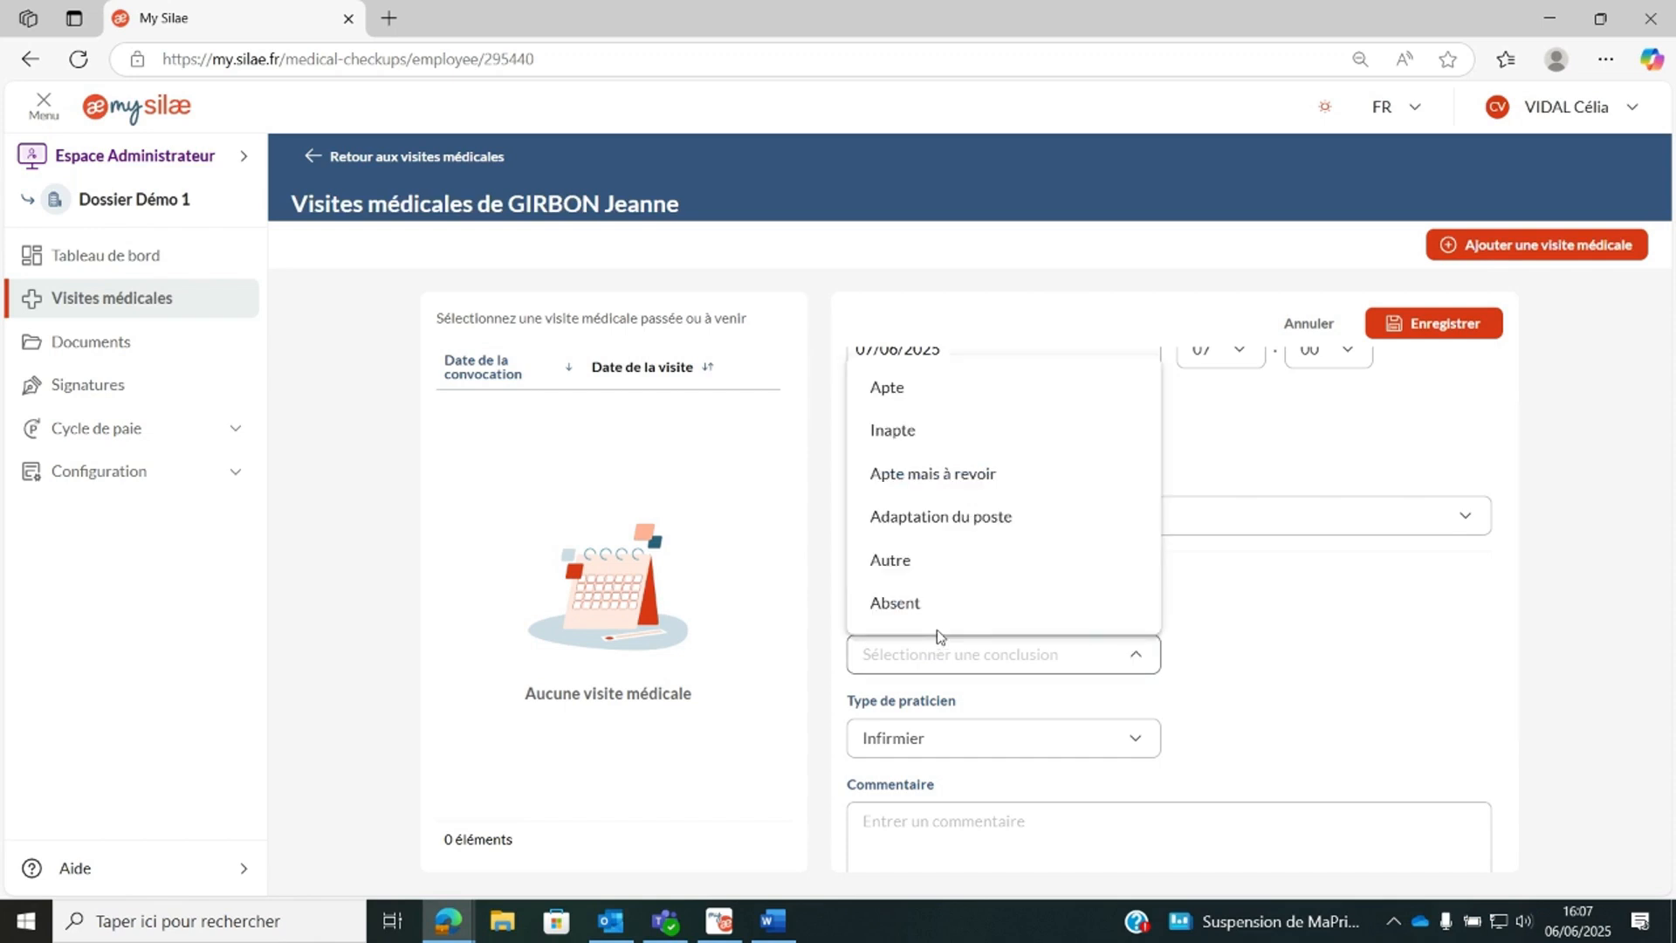
{"action": "left_click", "coordinate": [923, 476]}
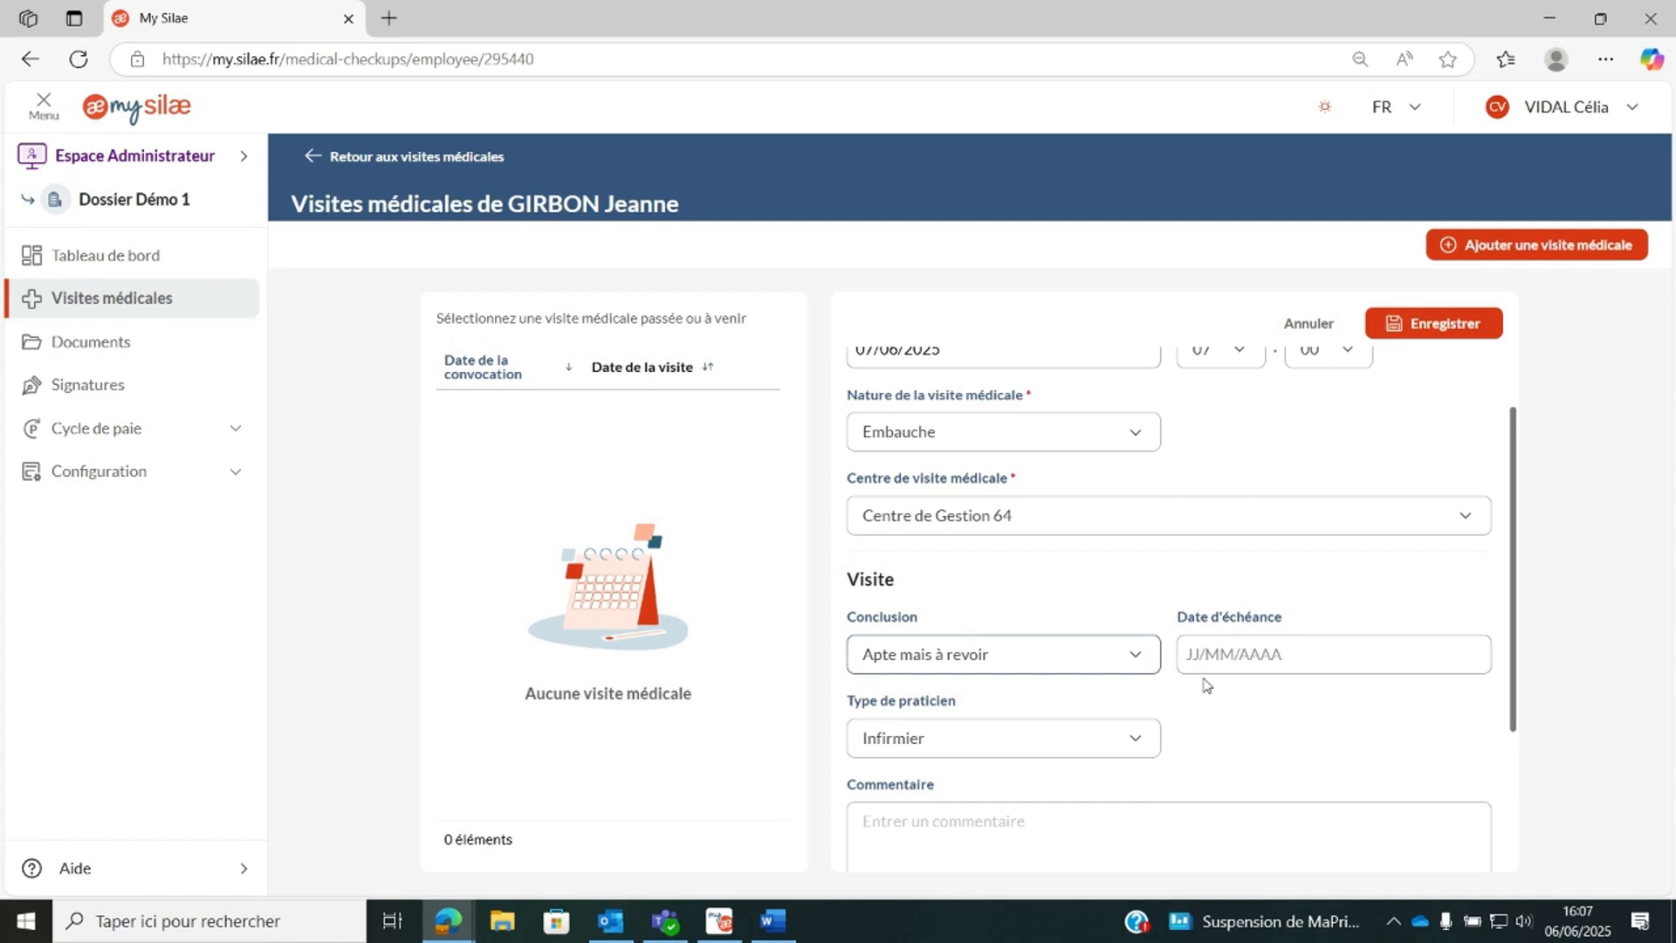
Check the convocation and visit details throughout the form and save the new medical visit.
{"action": "scroll", "coordinate": [1201, 685], "scroll_direction": "down", "scroll_amount": 3}
{"action": "scroll", "coordinate": [937, 531], "scroll_direction": "up", "scroll_amount": 1}
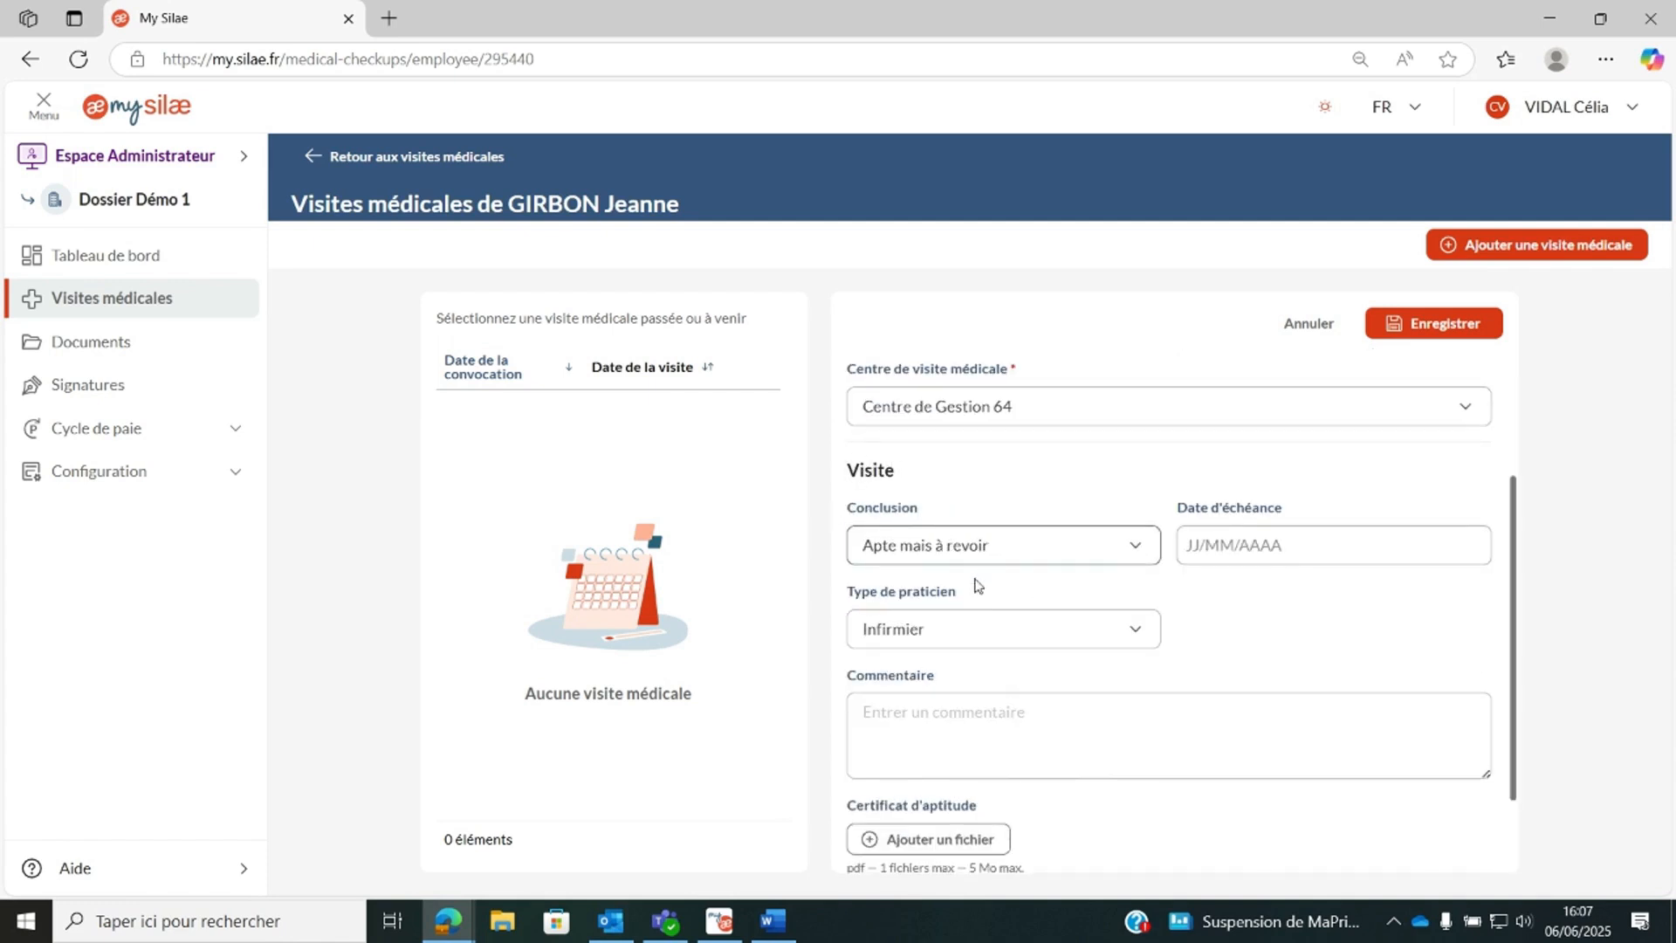
{"action": "scroll", "coordinate": [1116, 618], "scroll_direction": "up", "scroll_amount": 1}
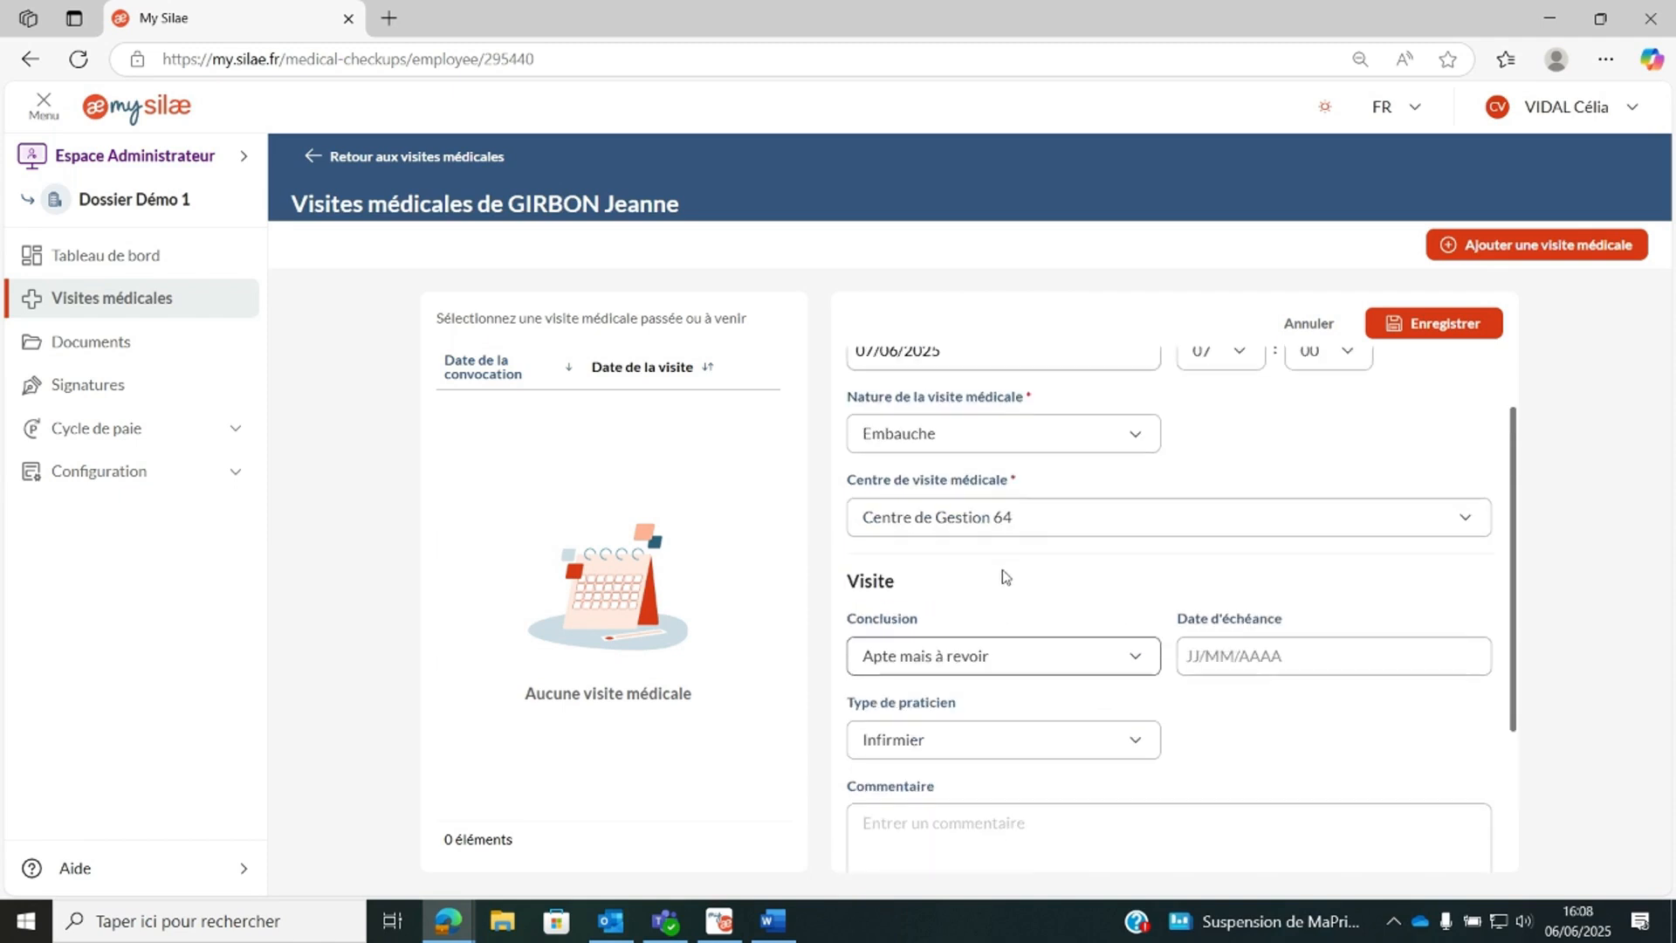
{"action": "scroll", "coordinate": [1006, 574], "scroll_direction": "up", "scroll_amount": 1}
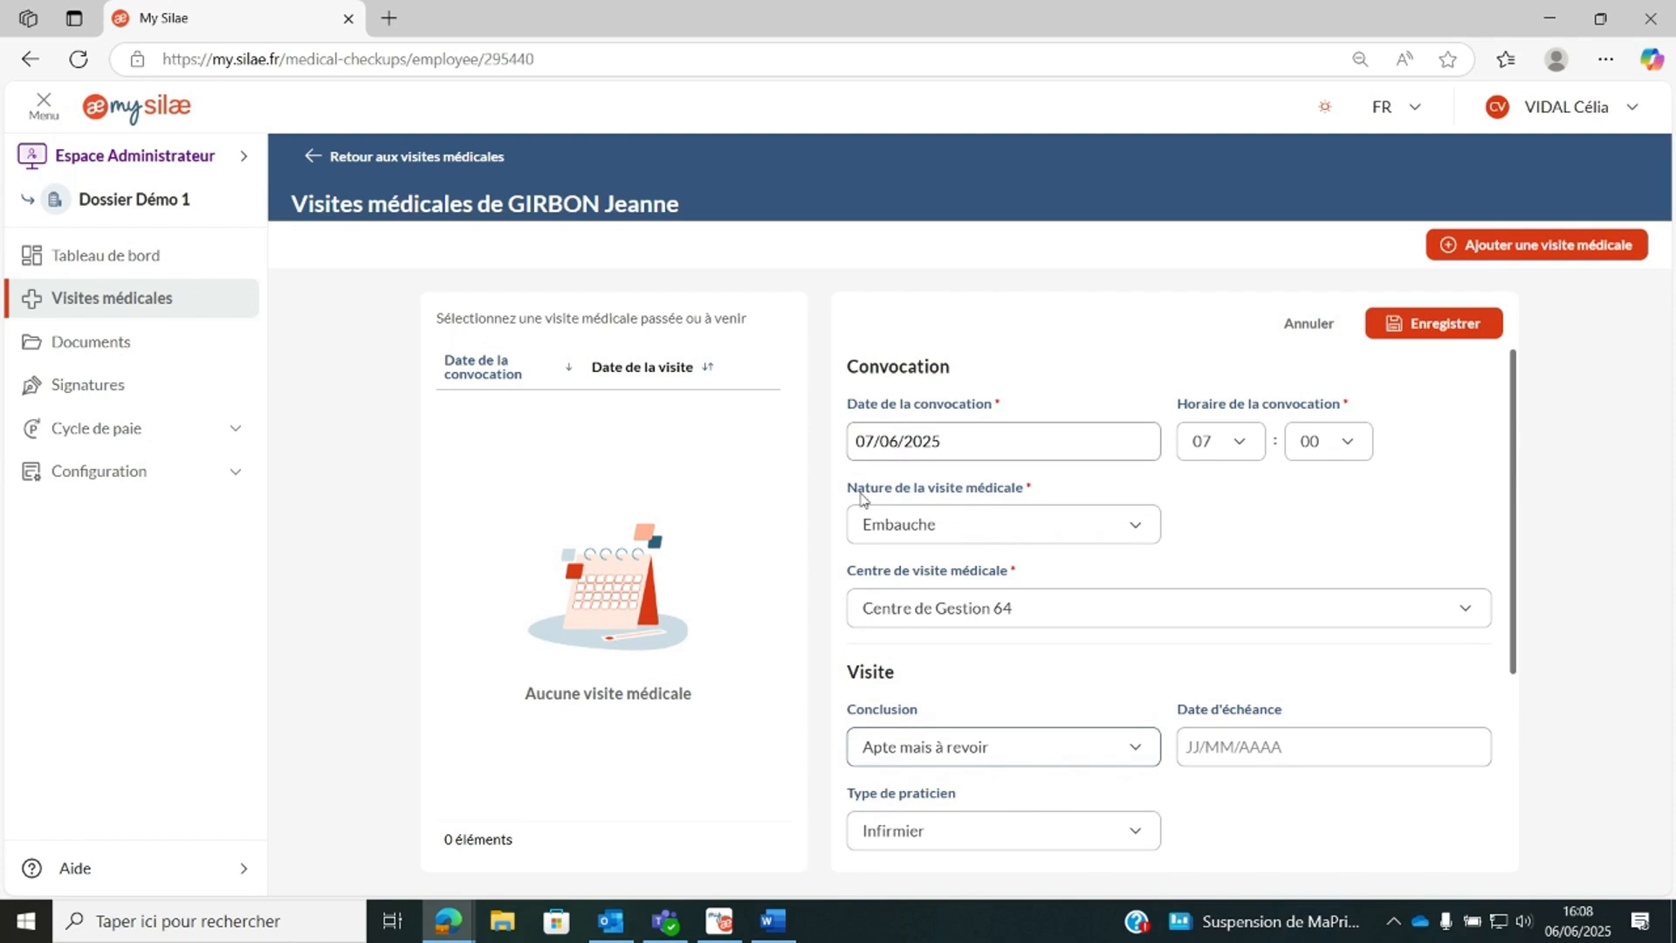
{"action": "scroll", "coordinate": [917, 643], "scroll_direction": "down", "scroll_amount": 1}
{"action": "scroll", "coordinate": [992, 609], "scroll_direction": "down", "scroll_amount": 2}
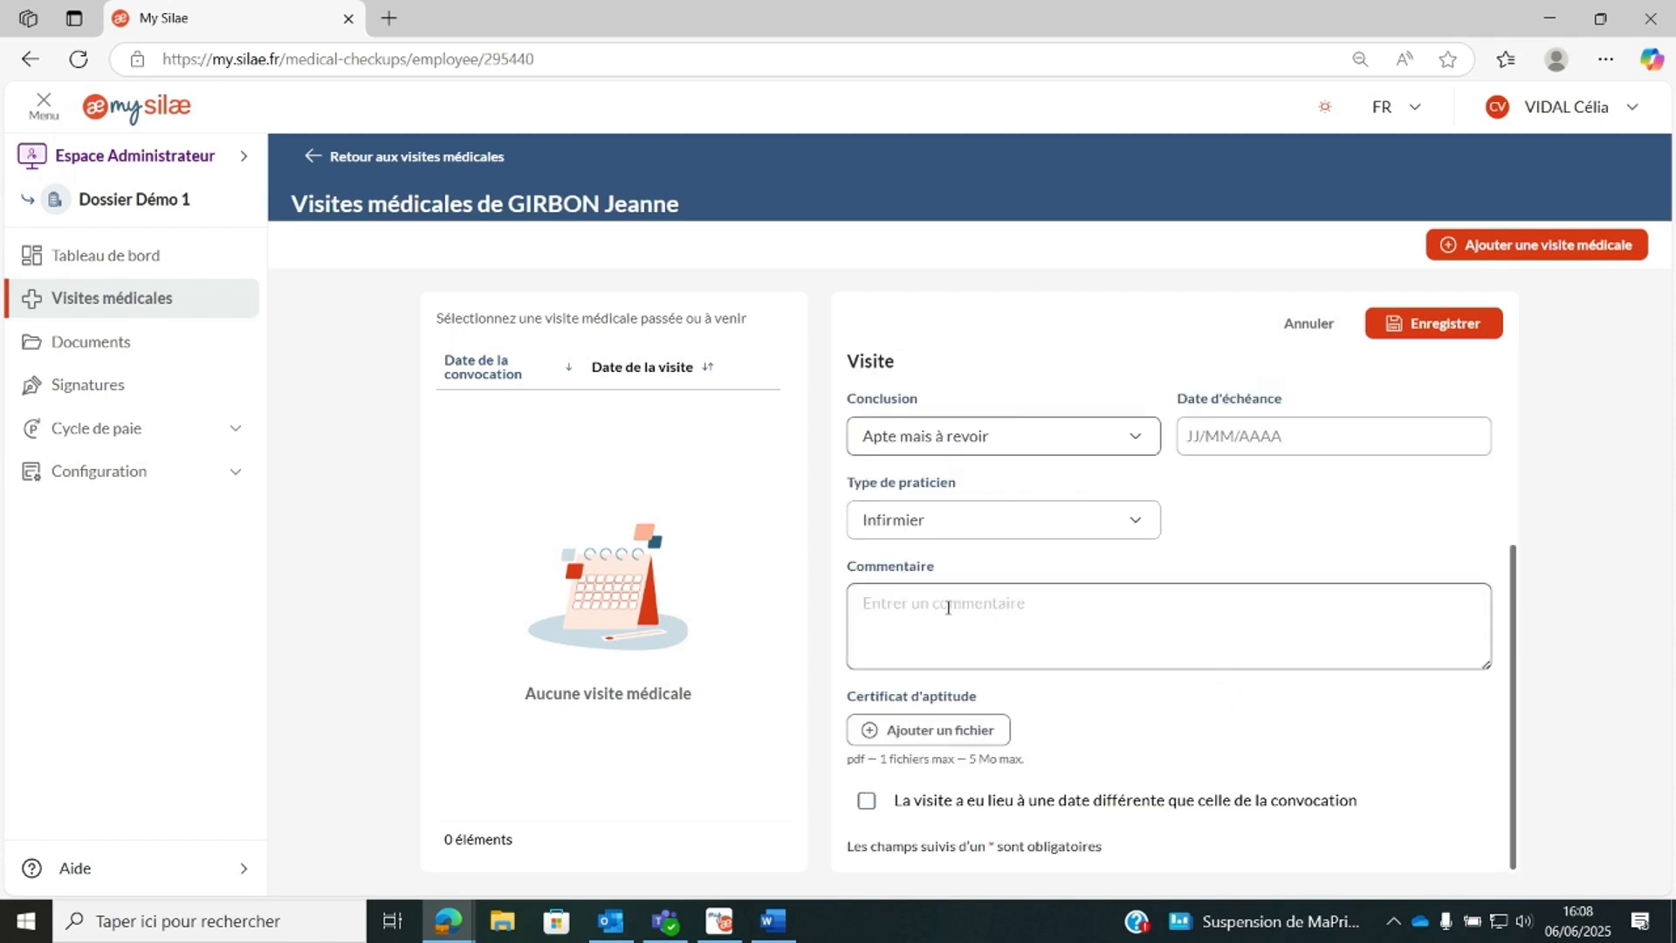
{"action": "scroll", "coordinate": [943, 601], "scroll_direction": "up", "scroll_amount": 1}
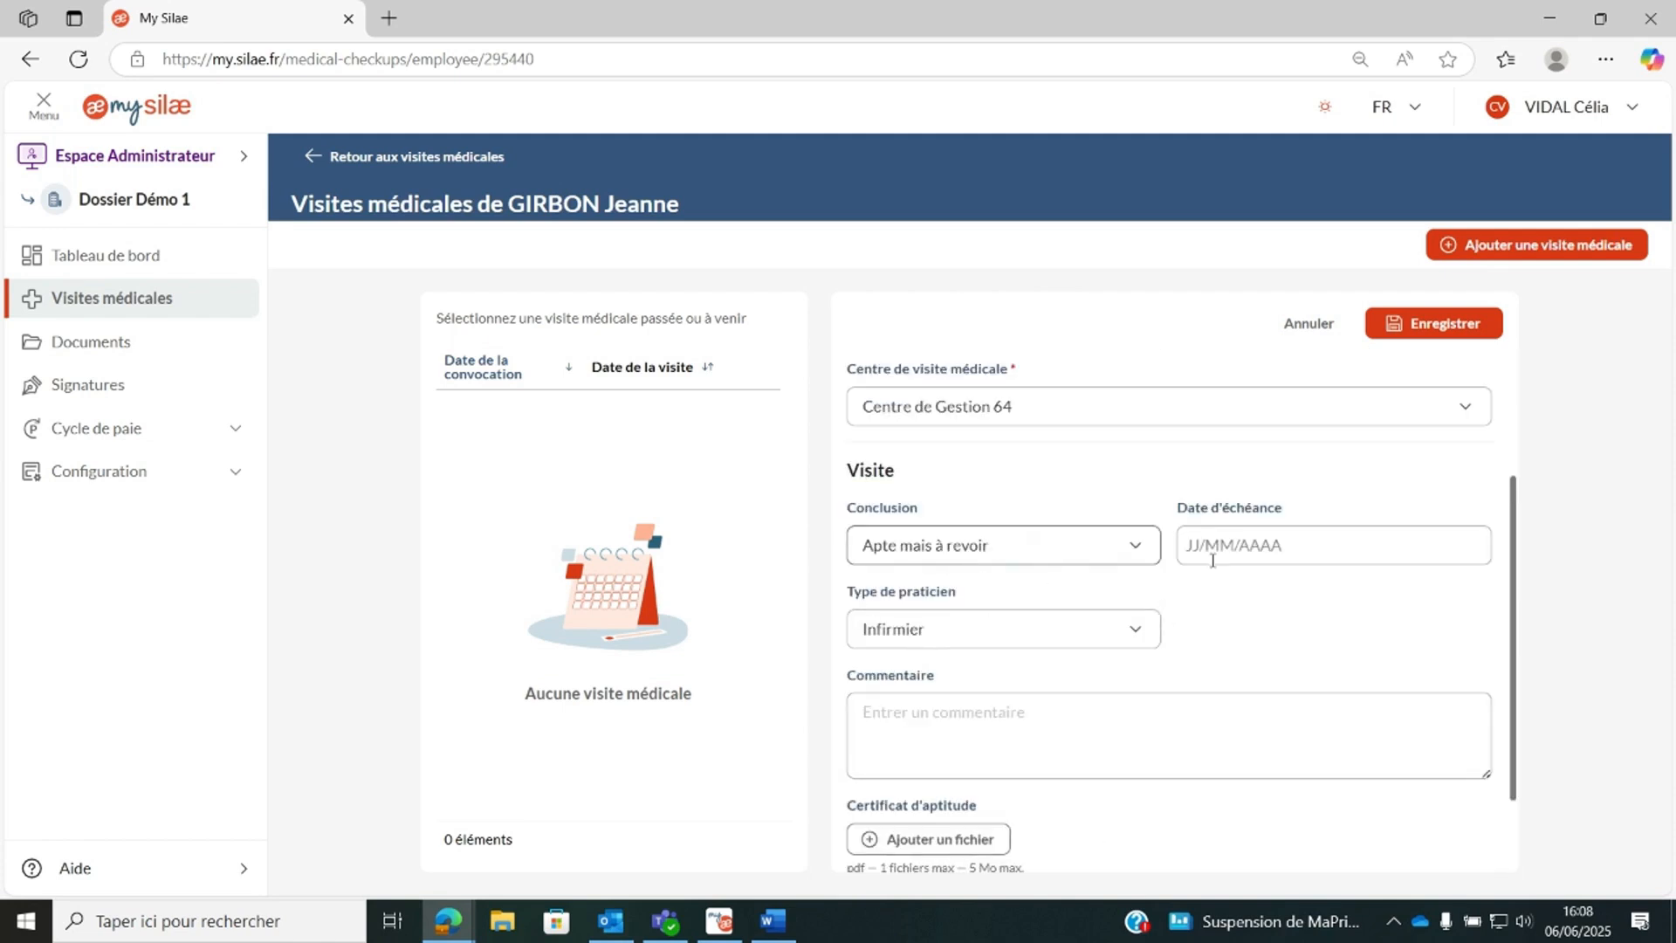
{"action": "left_click", "coordinate": [1414, 330]}
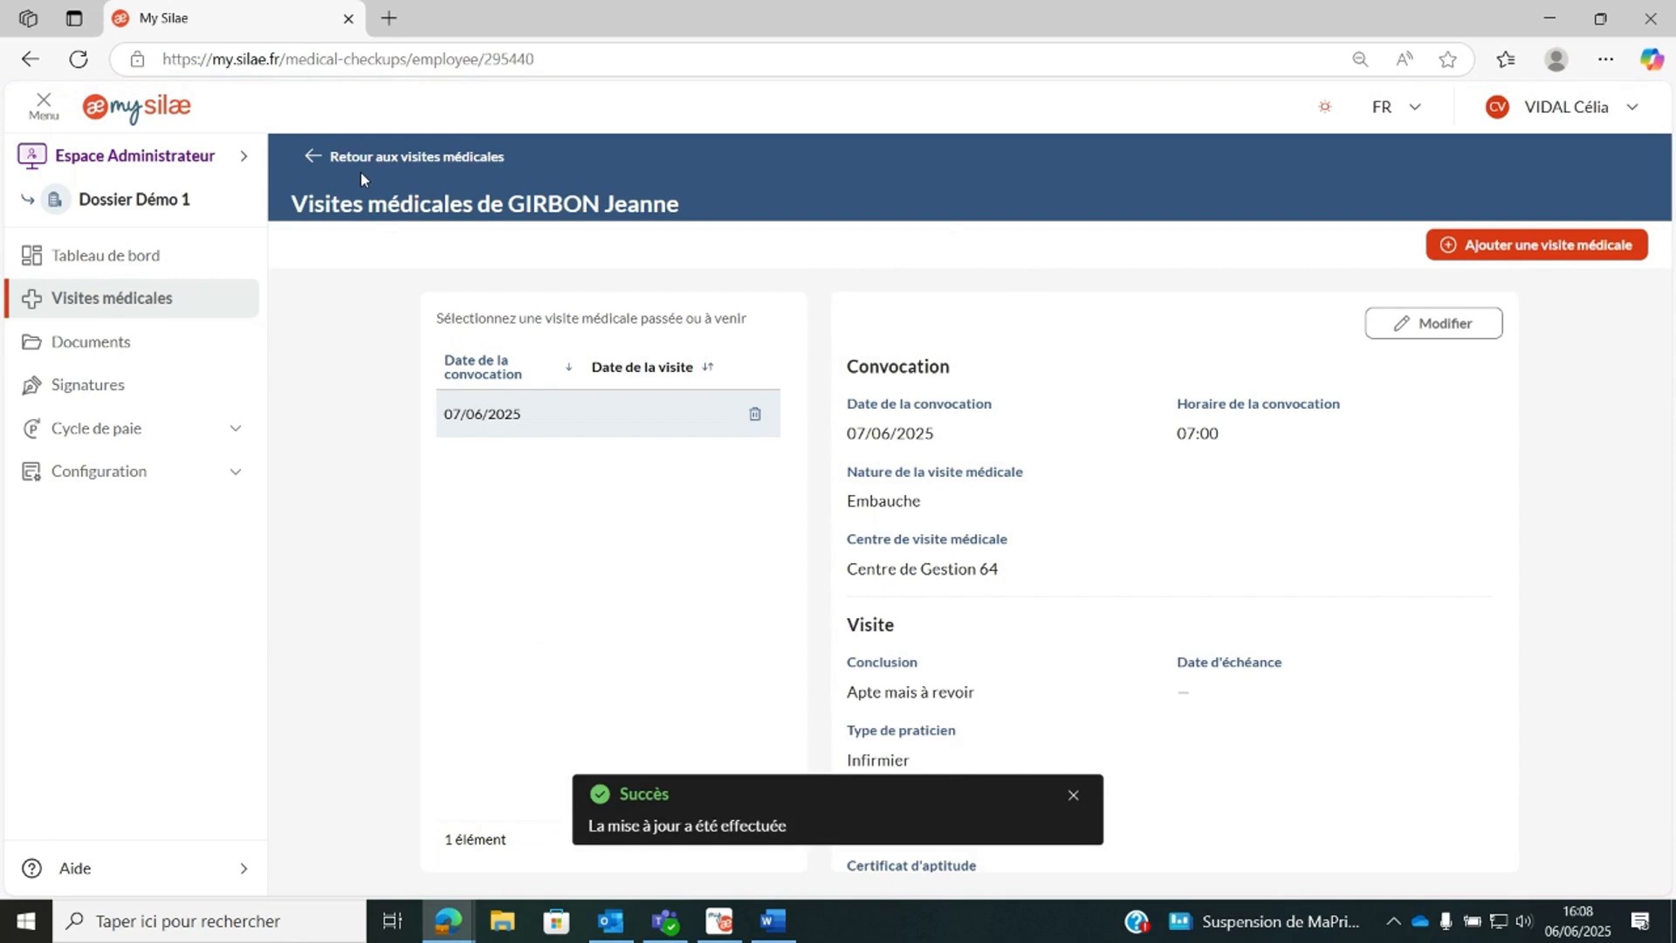
Review the saved visit's details, reopen the record for editing, and save it without changing any field.
{"action": "scroll", "coordinate": [977, 453], "scroll_direction": "down", "scroll_amount": 2}
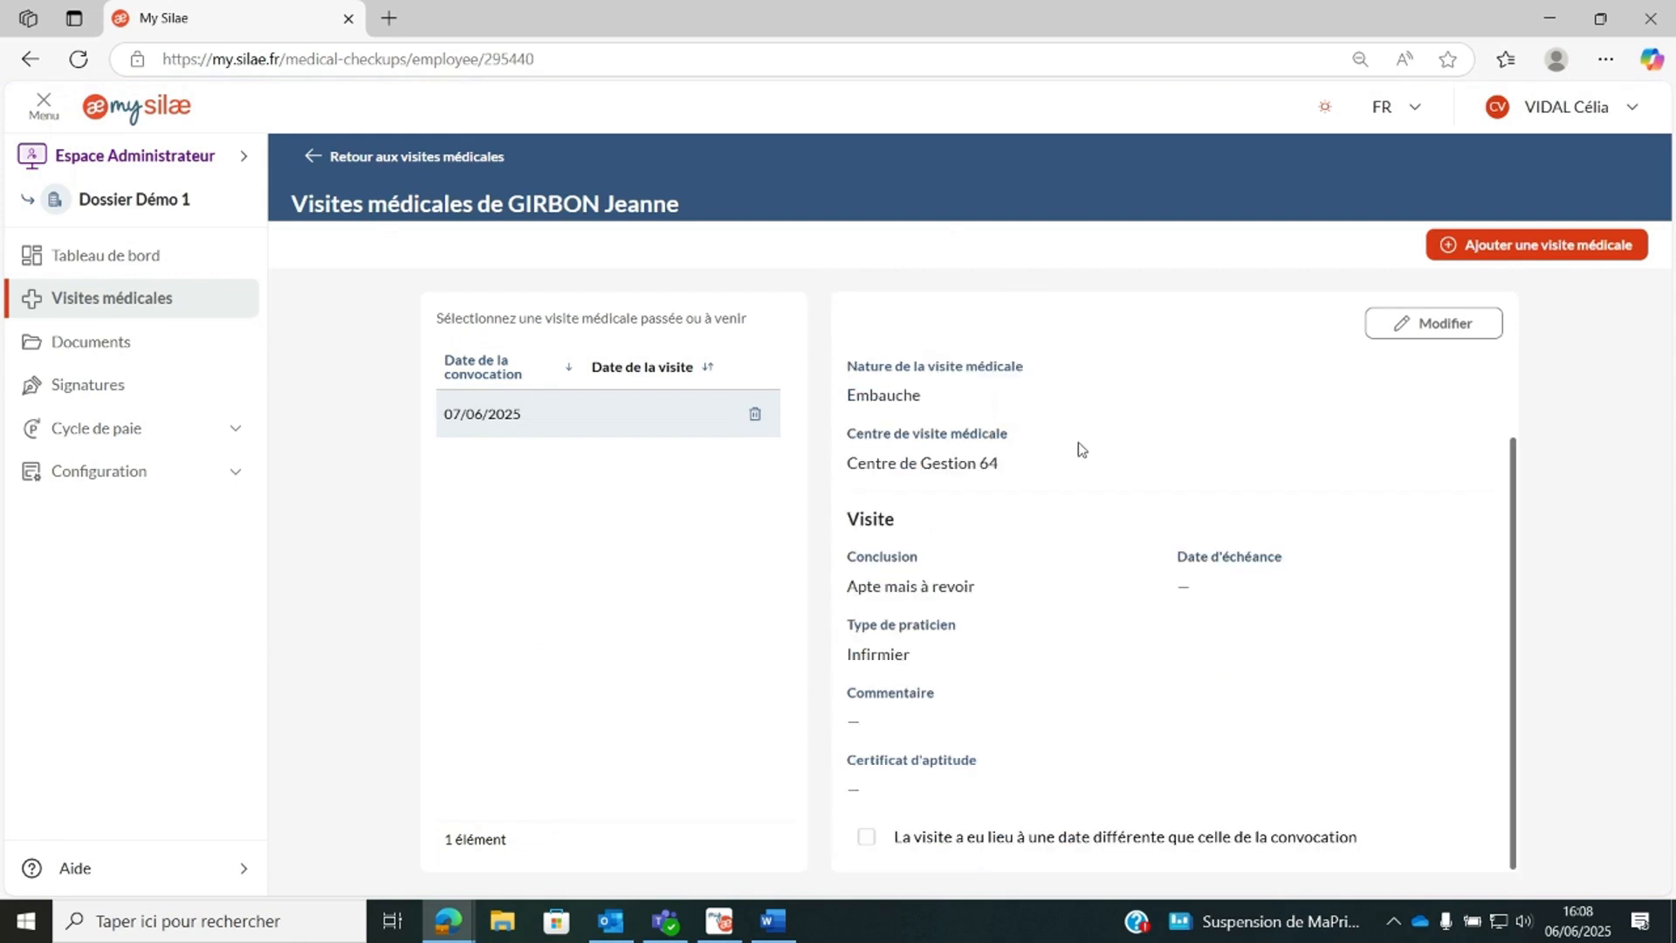
{"action": "scroll", "coordinate": [1135, 417], "scroll_direction": "up", "scroll_amount": 2}
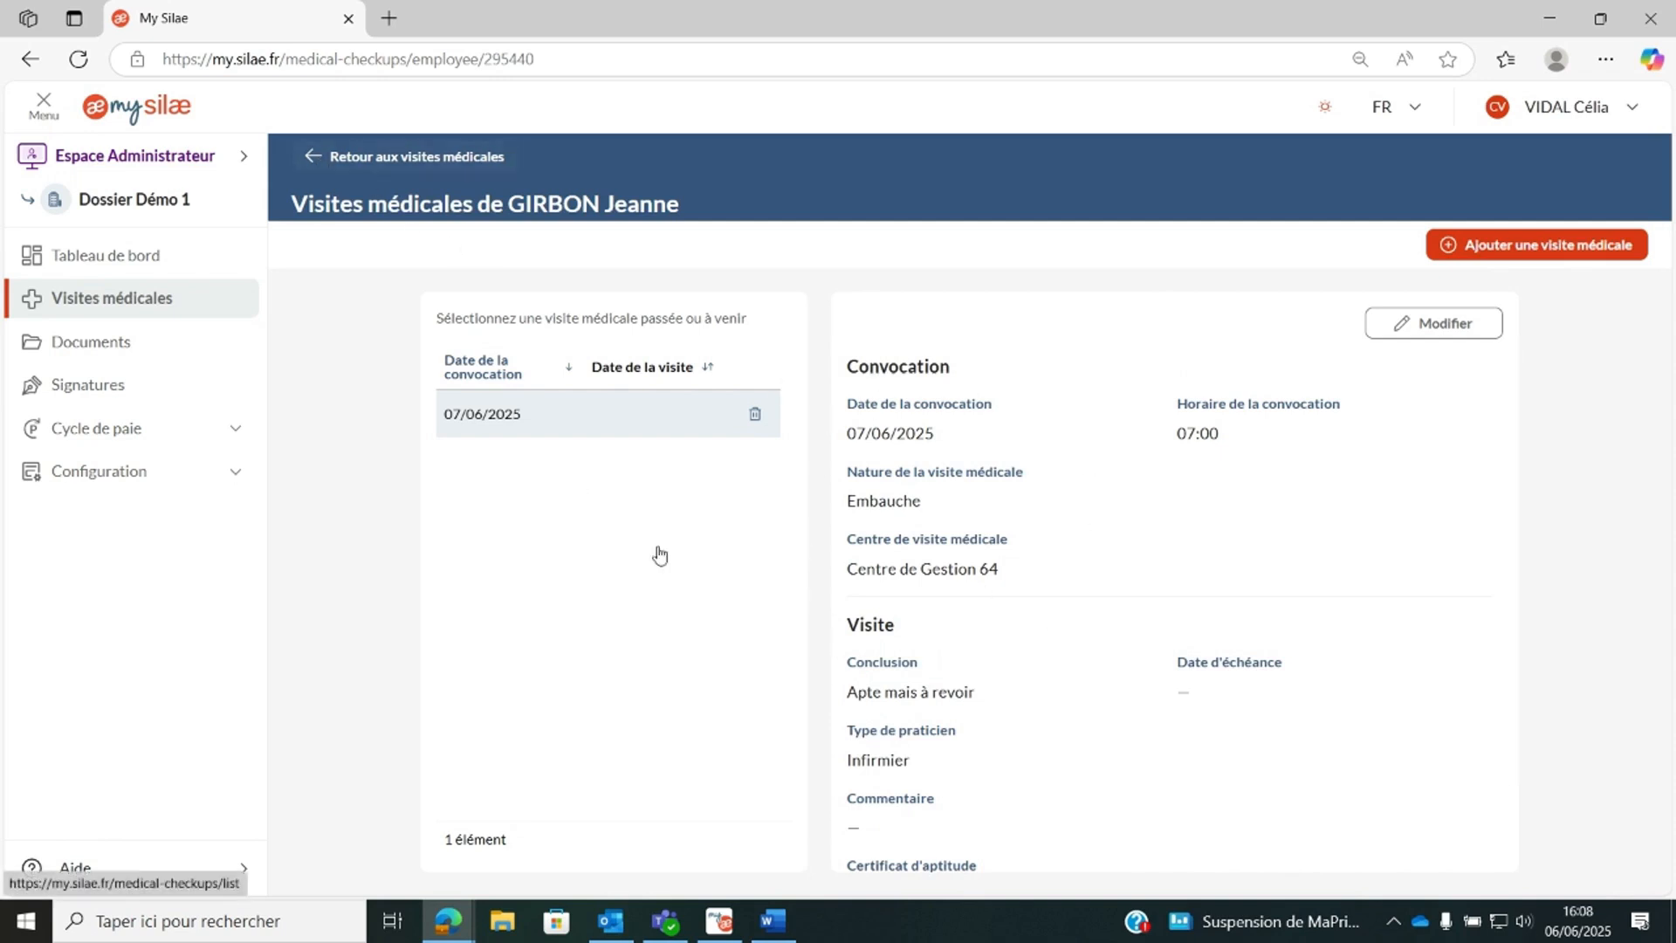
{"action": "left_click", "coordinate": [1397, 325]}
{"action": "scroll", "coordinate": [1066, 513], "scroll_direction": "down", "scroll_amount": 4}
{"action": "left_click", "coordinate": [1447, 325]}
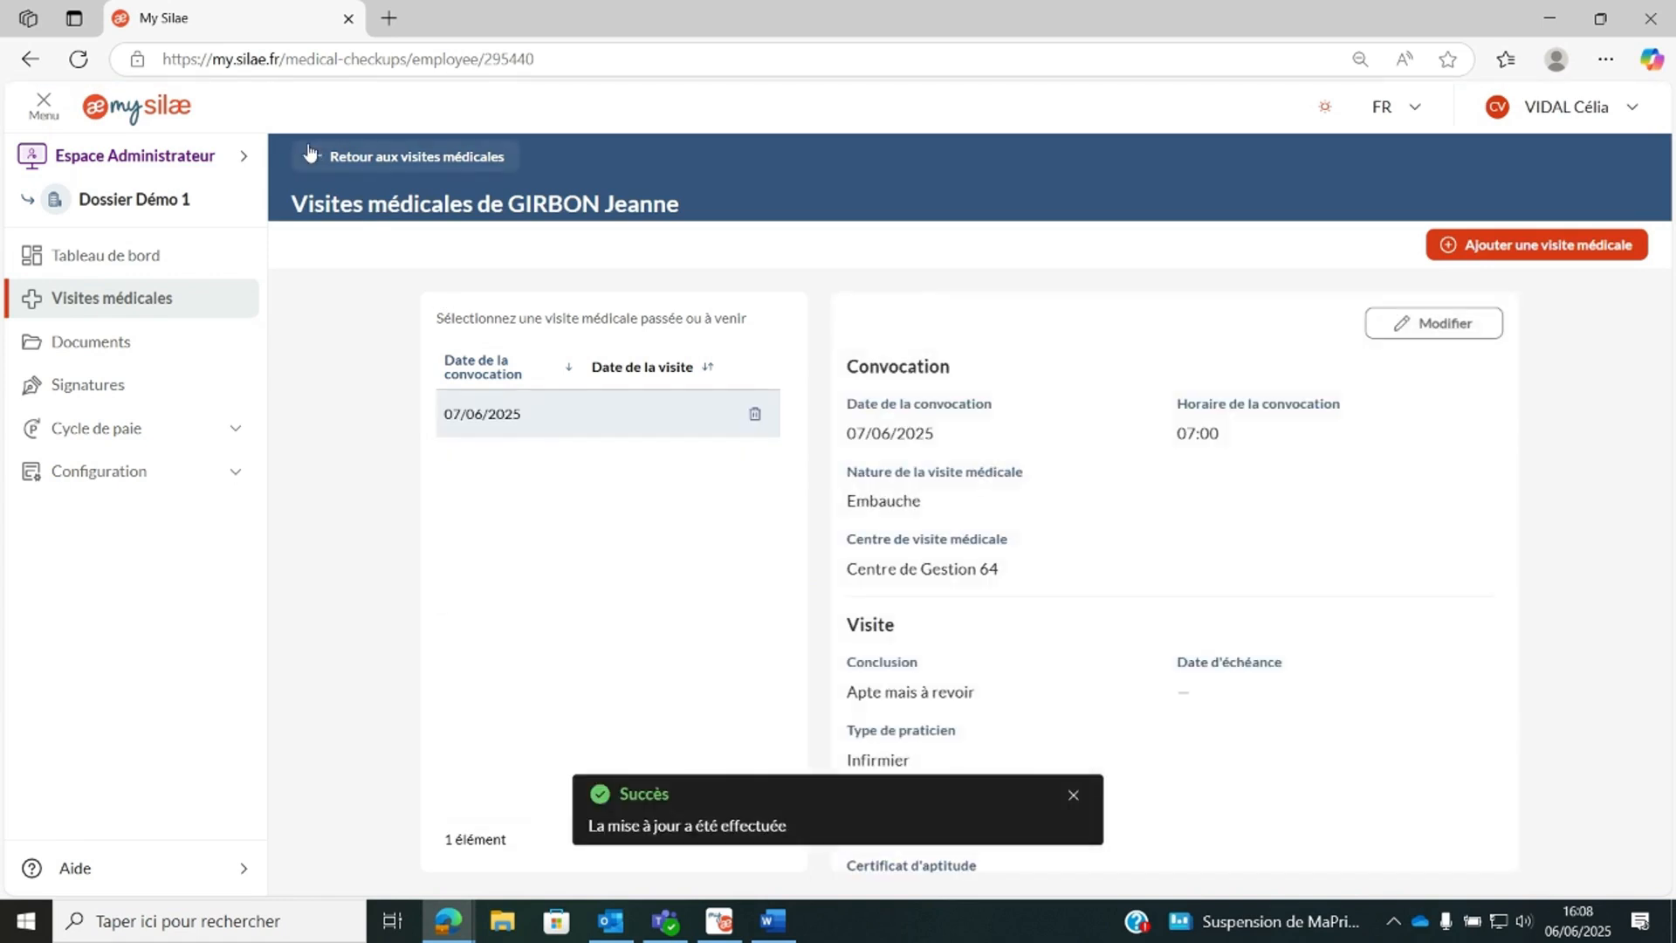
From the medical visits list, view the 05/06/2025 visit of the first listed employee and return to the list.
{"action": "left_click", "coordinate": [309, 154]}
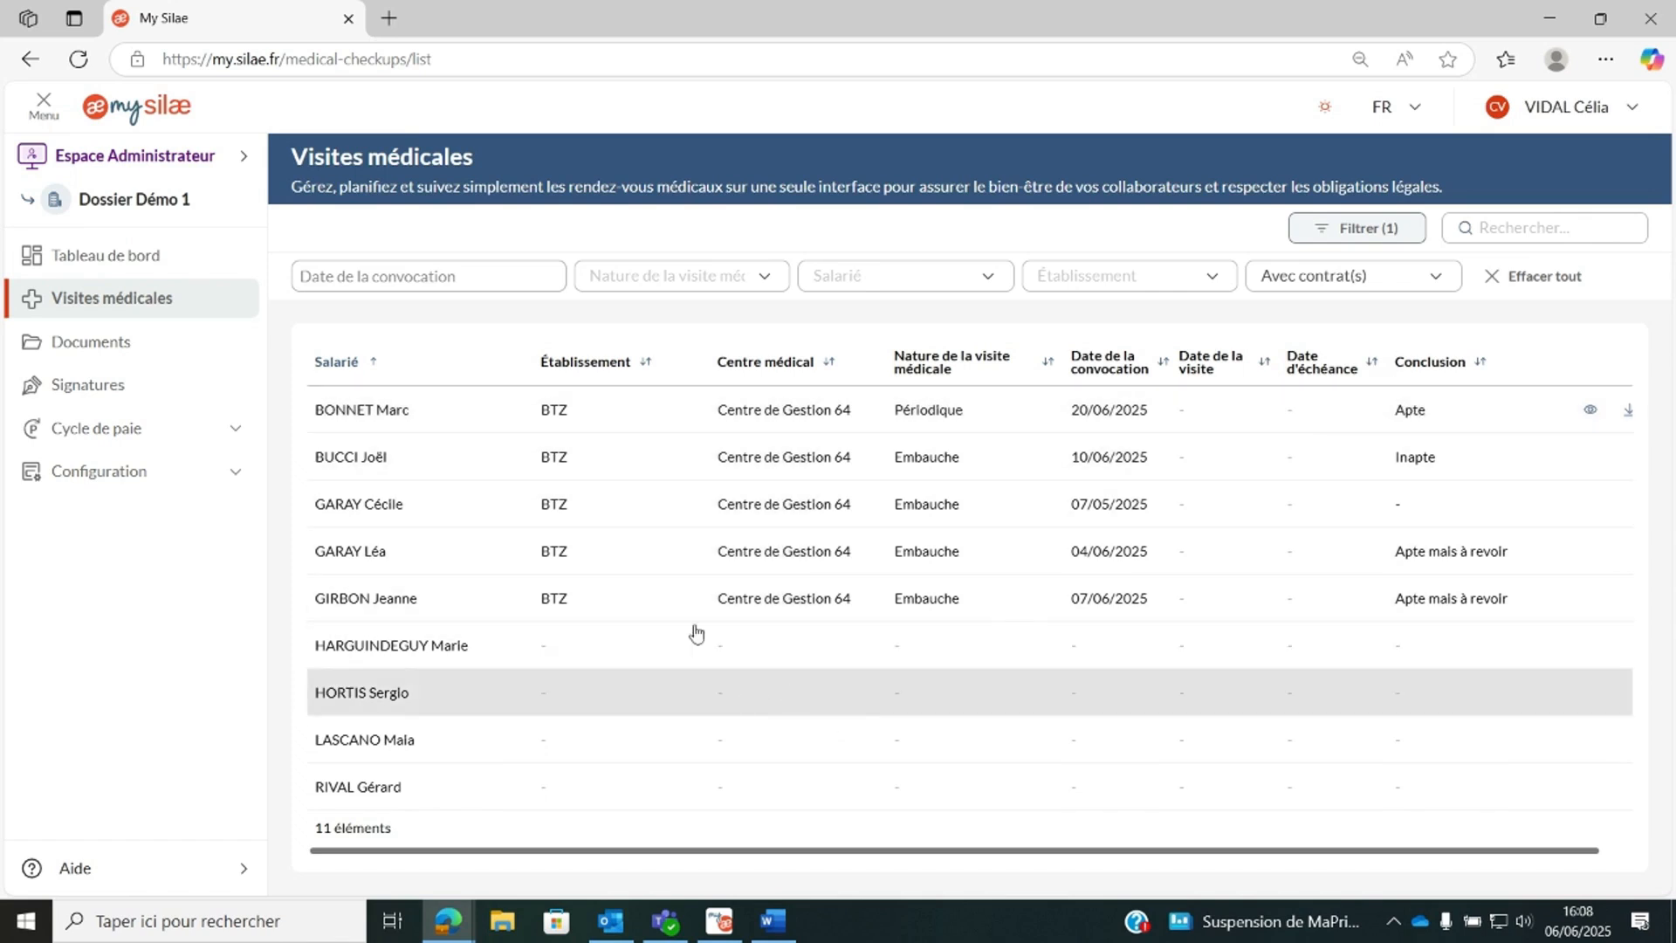
{"action": "left_click", "coordinate": [621, 419]}
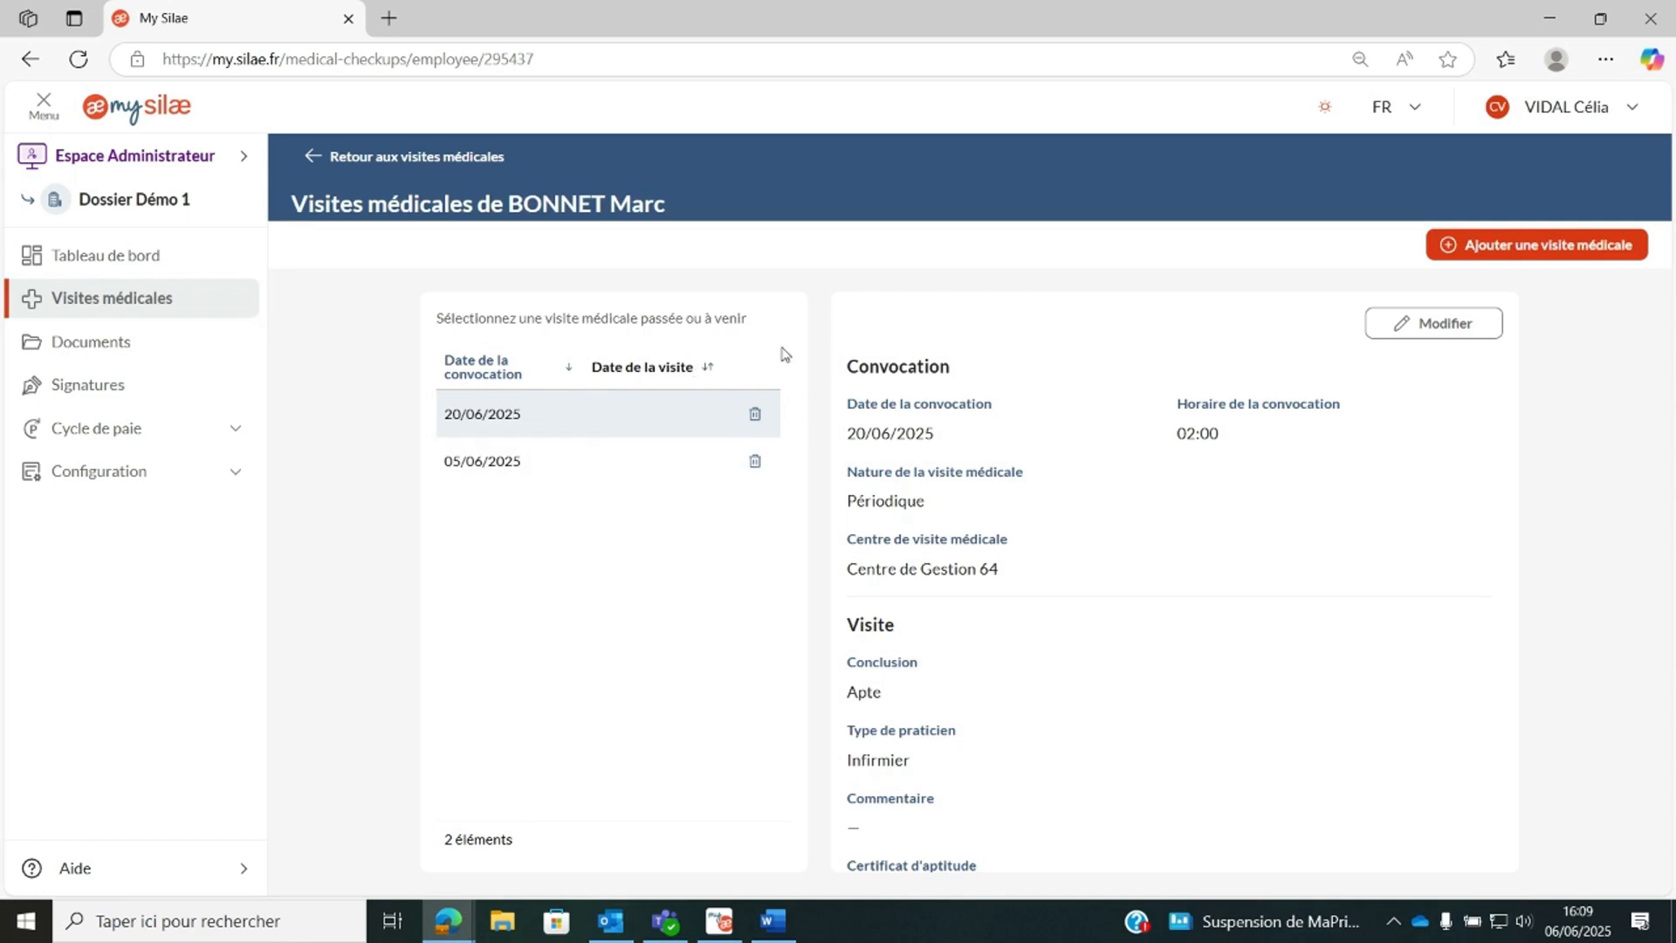
{"action": "left_click", "coordinate": [509, 478]}
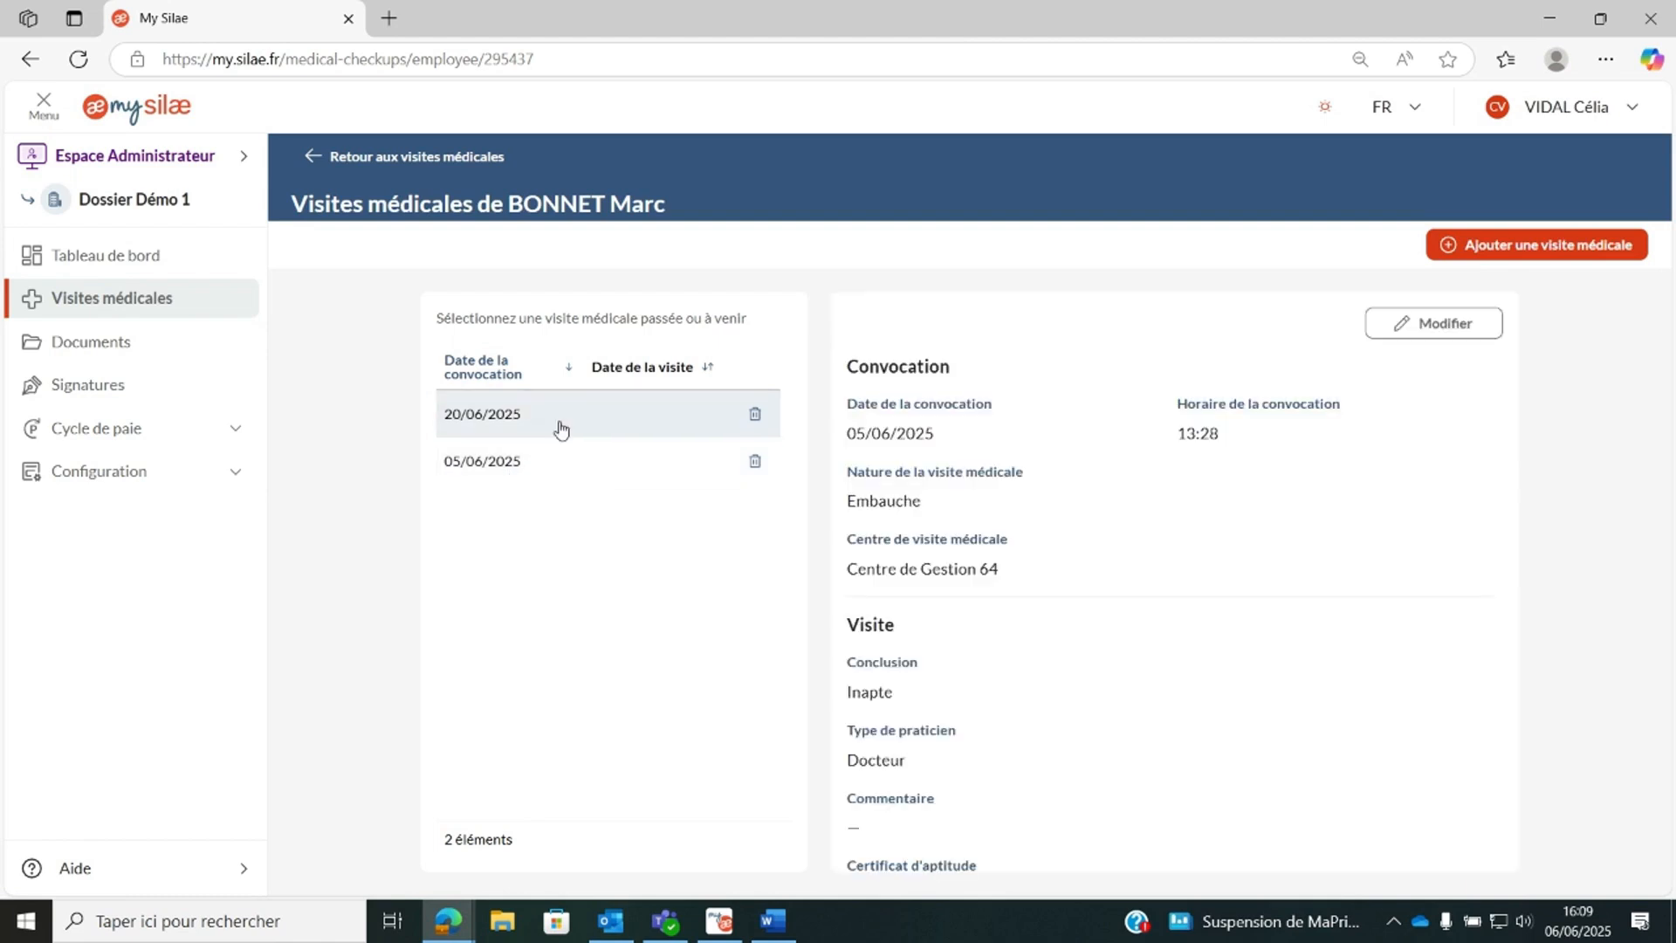
{"action": "left_click", "coordinate": [566, 462]}
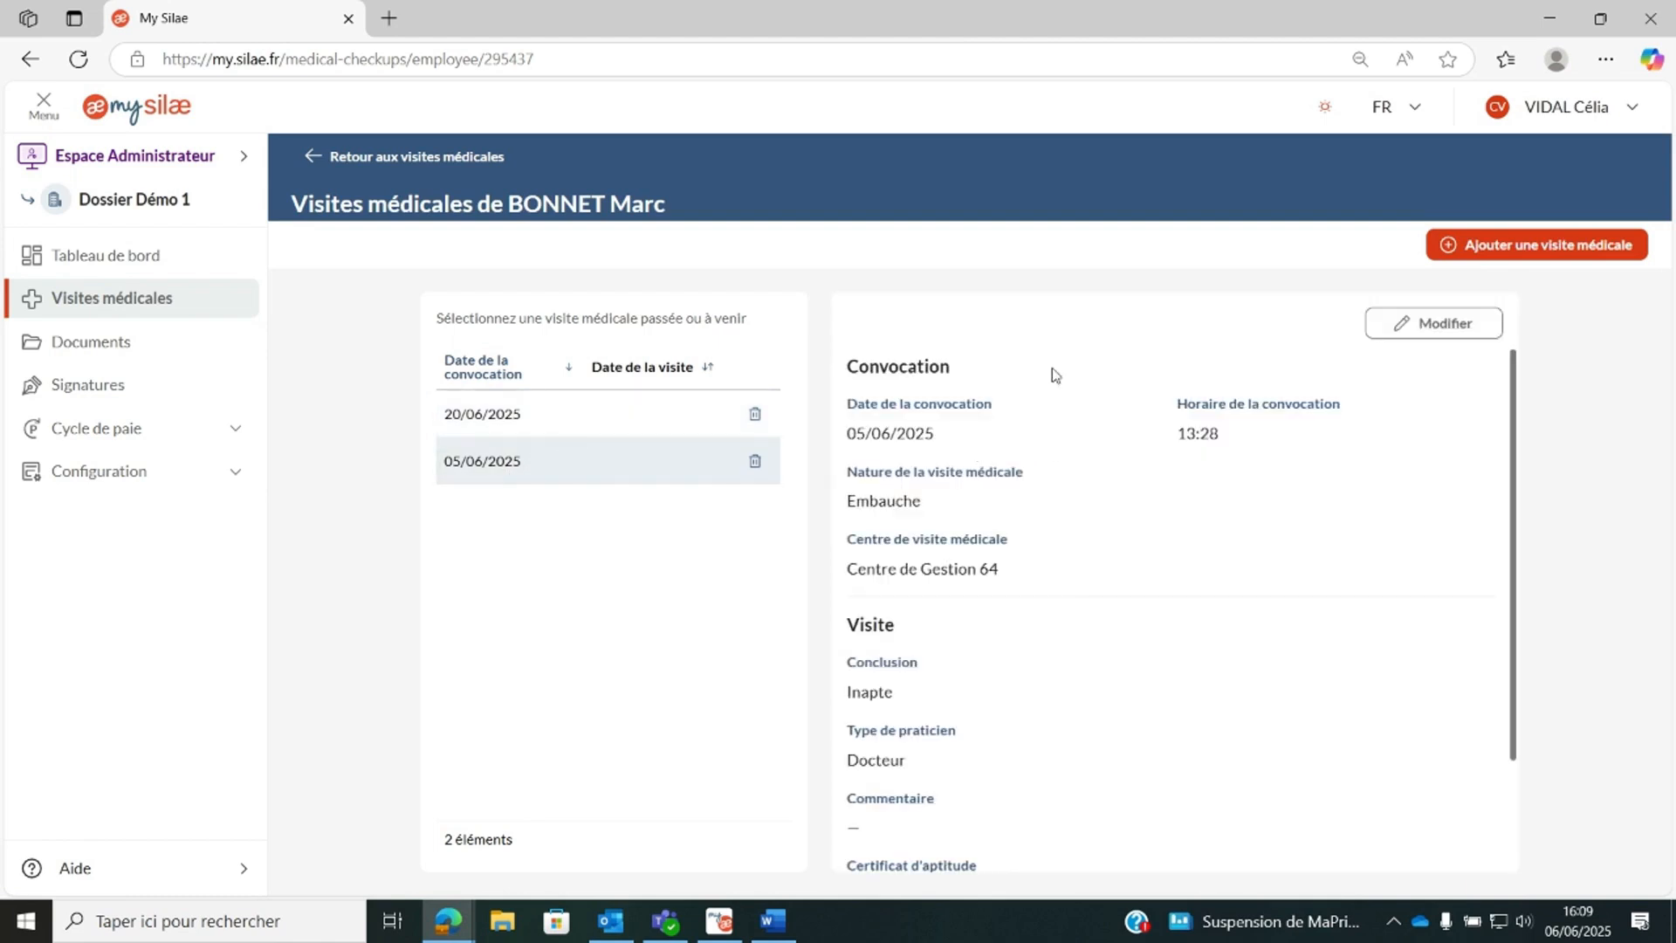
{"action": "left_click", "coordinate": [316, 163]}
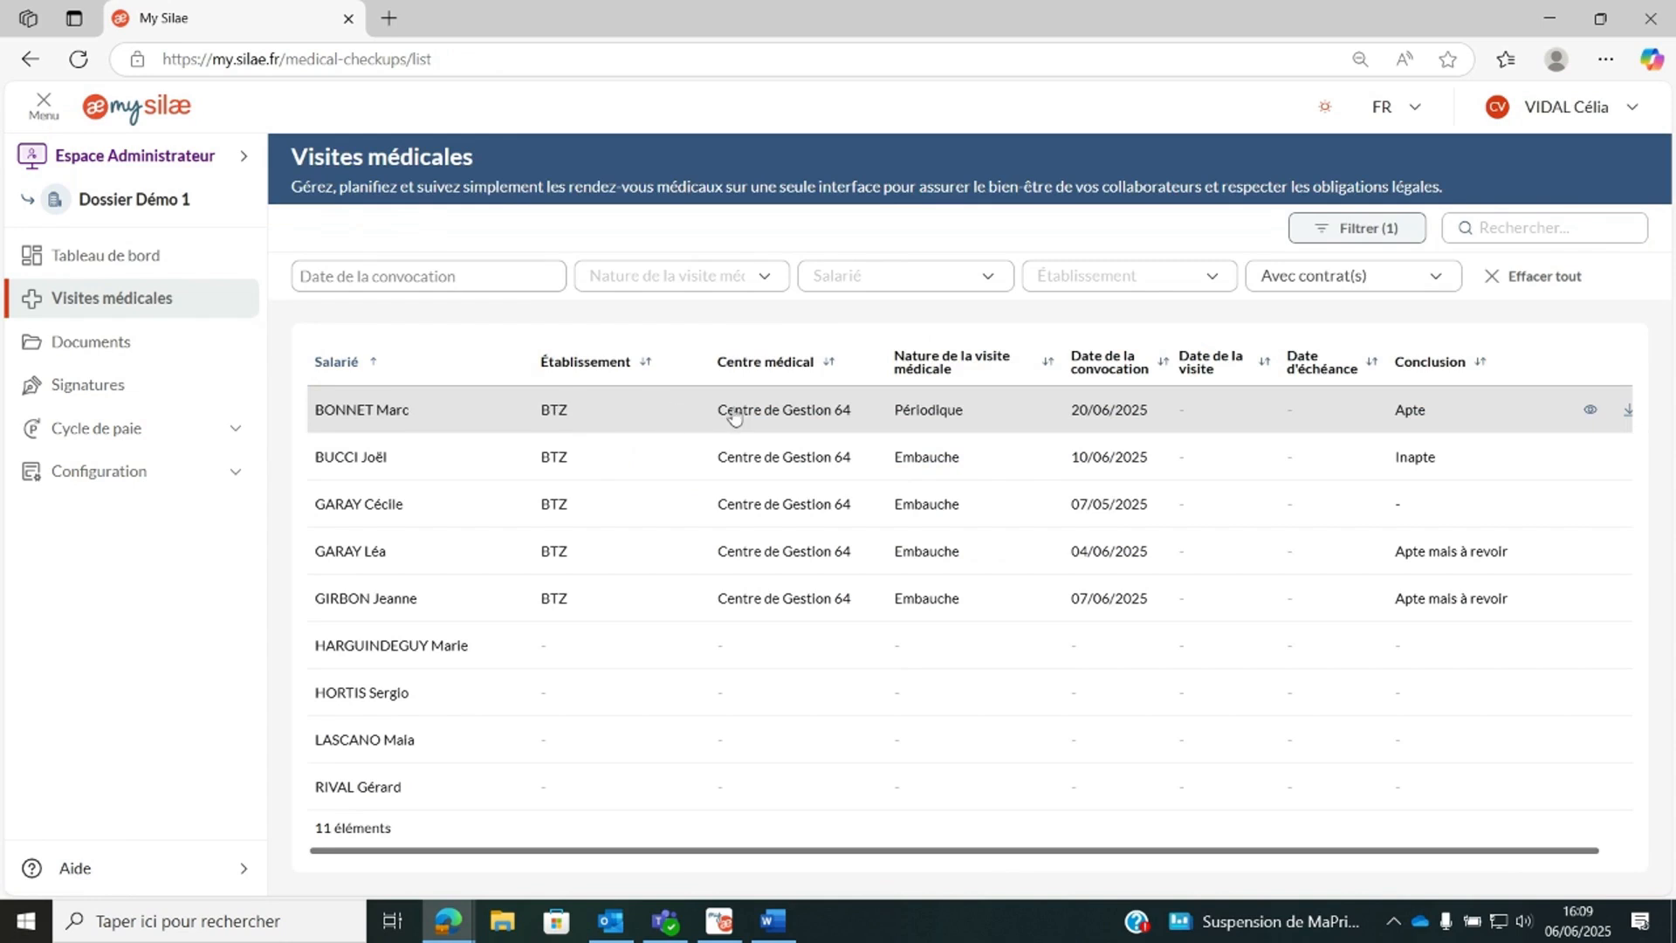